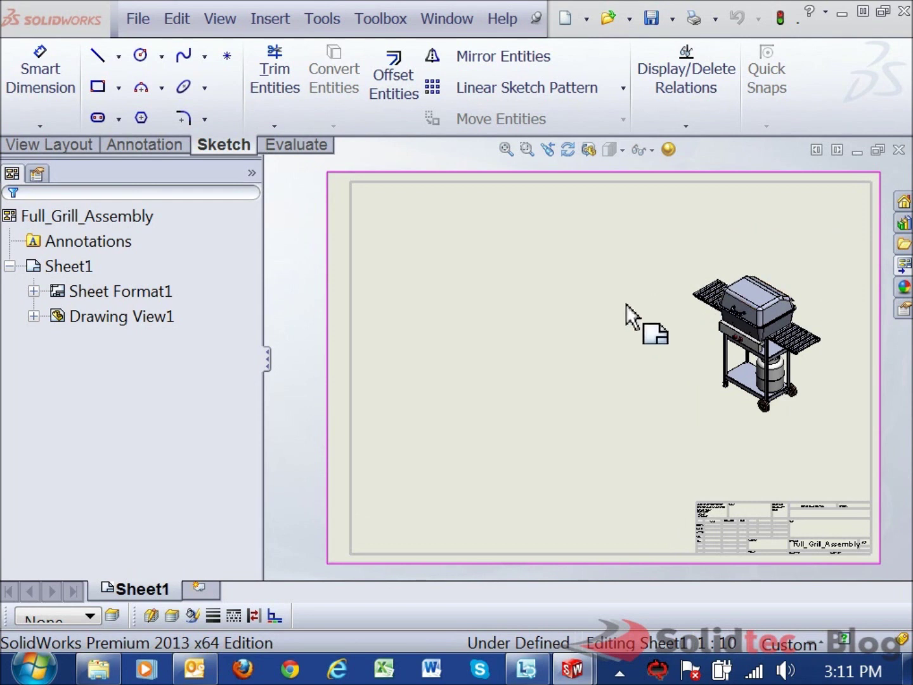
# Start a Bill of Materials table from Insert > Tables > Bill of Materials
pyautogui.click(271, 19)
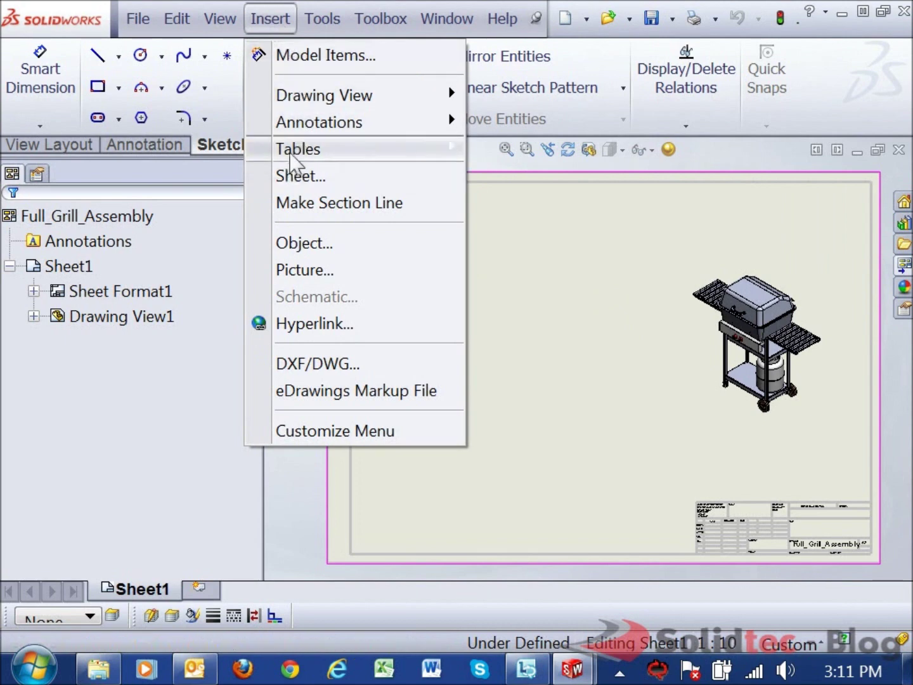
pyautogui.moveTo(289, 156)
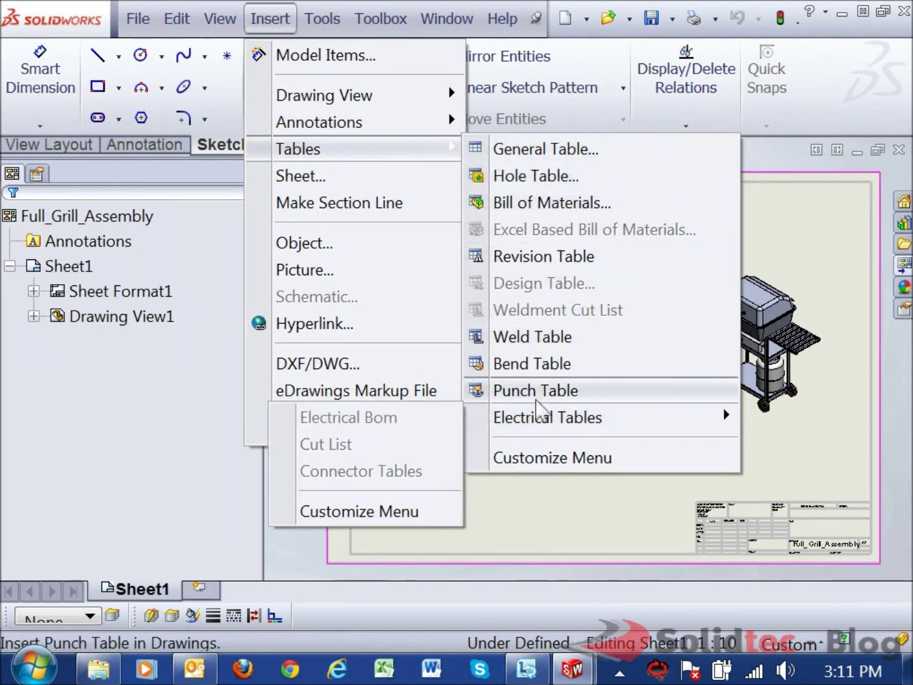
pyautogui.click(531, 209)
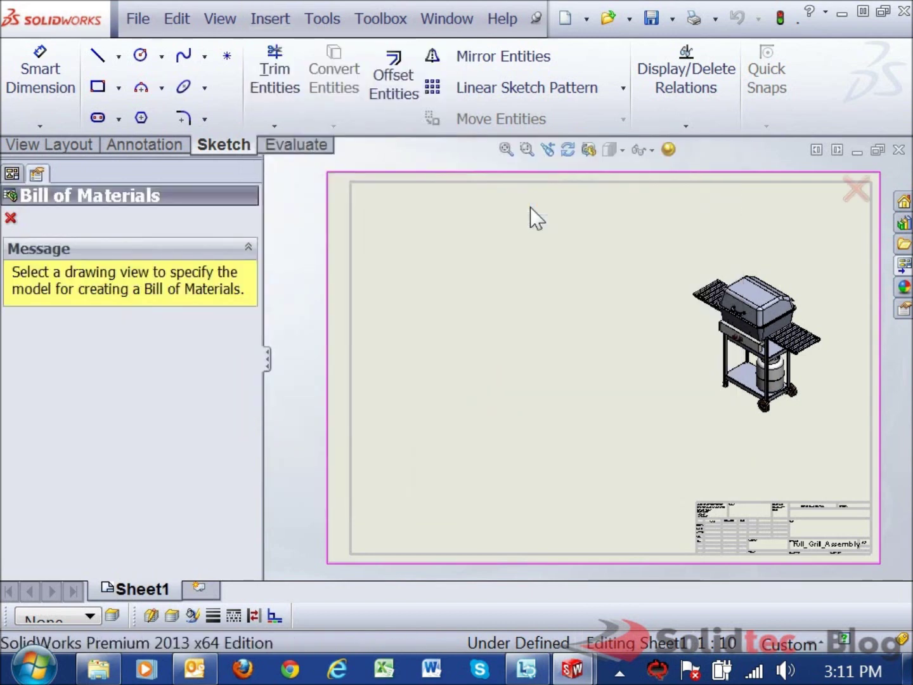
# Base the BOM on the grill view with BOM Type 'Top-level only' and confirm it
pyautogui.click(680, 327)
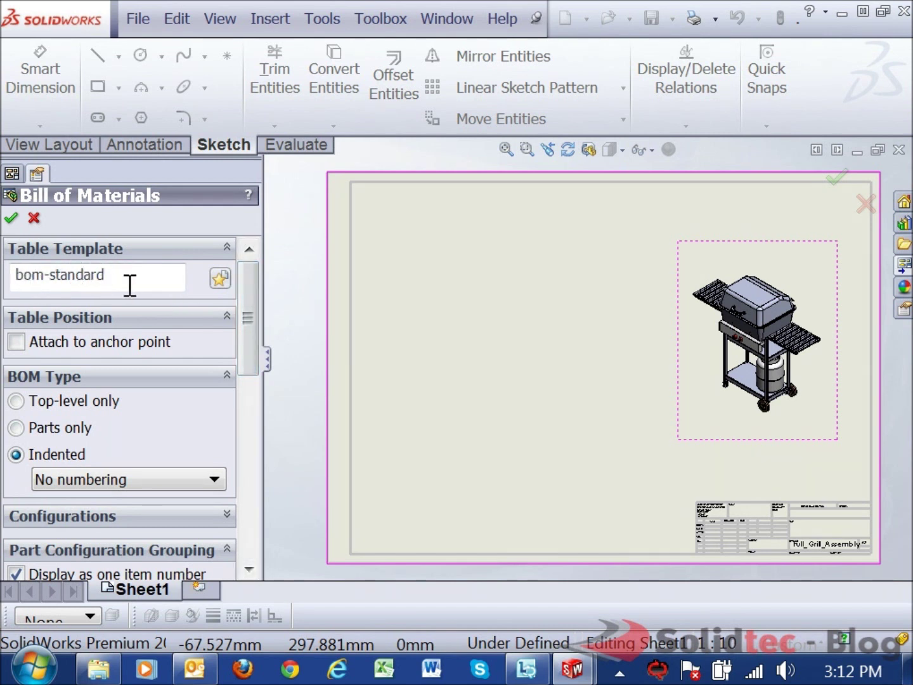
pyautogui.click(15, 400)
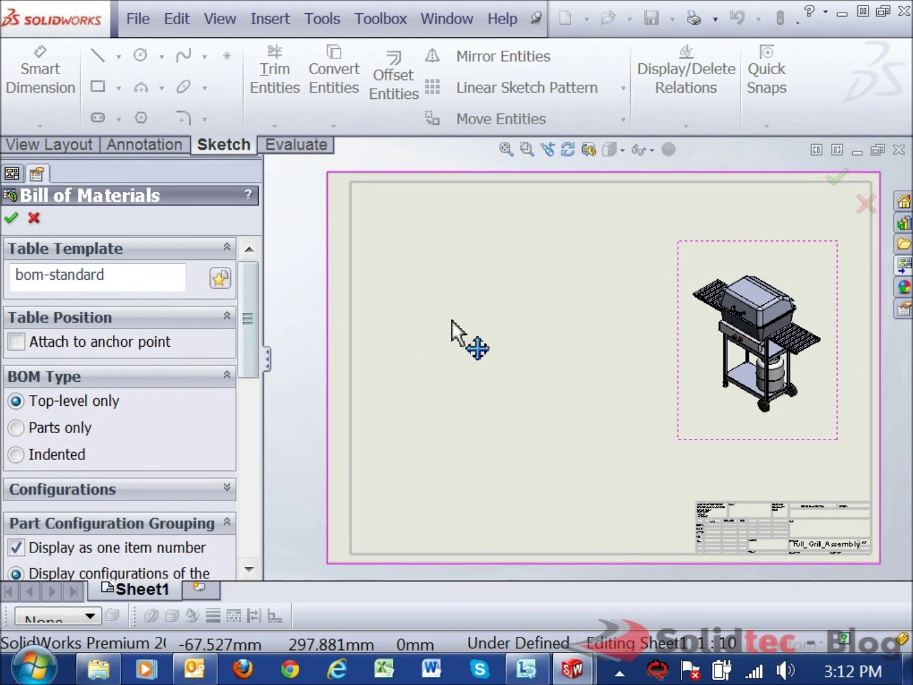
pyautogui.click(12, 218)
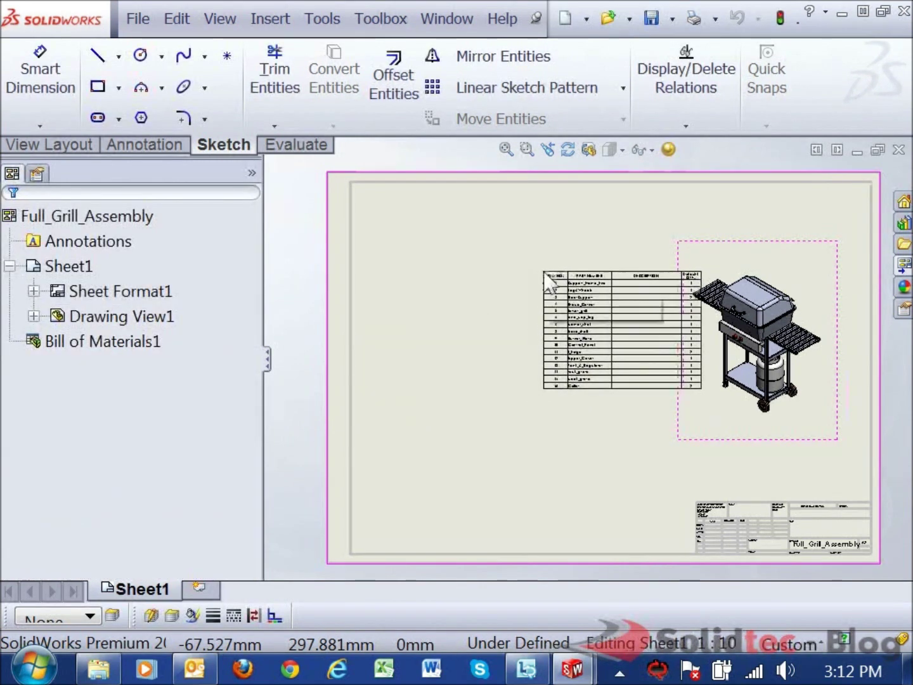
# Drop the BOM table left of the grill view, then reselect it to reopen its properties
pyautogui.scroll(-3, 544, 279)
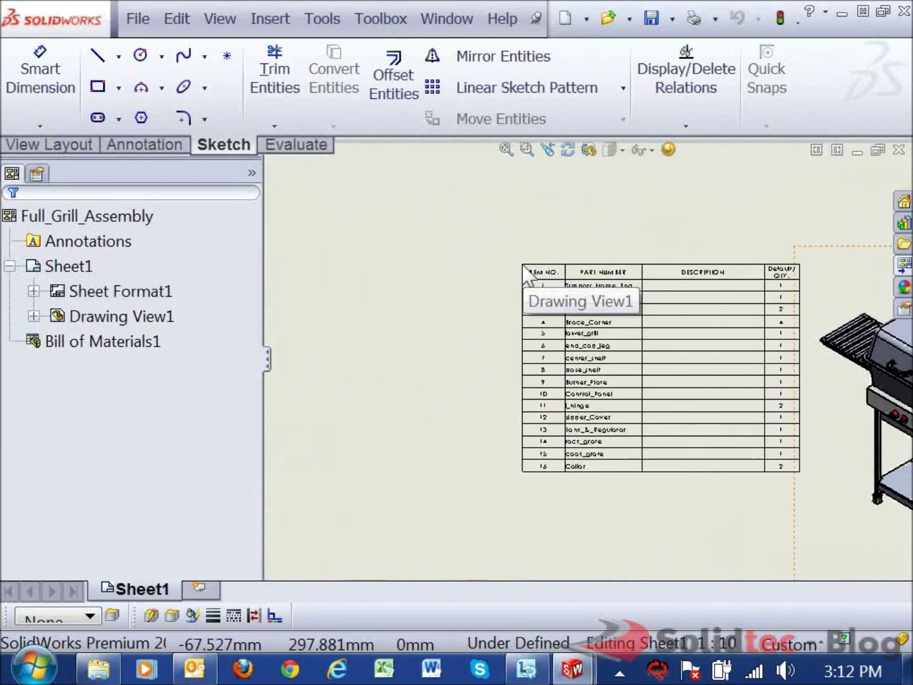
pyautogui.click(525, 274)
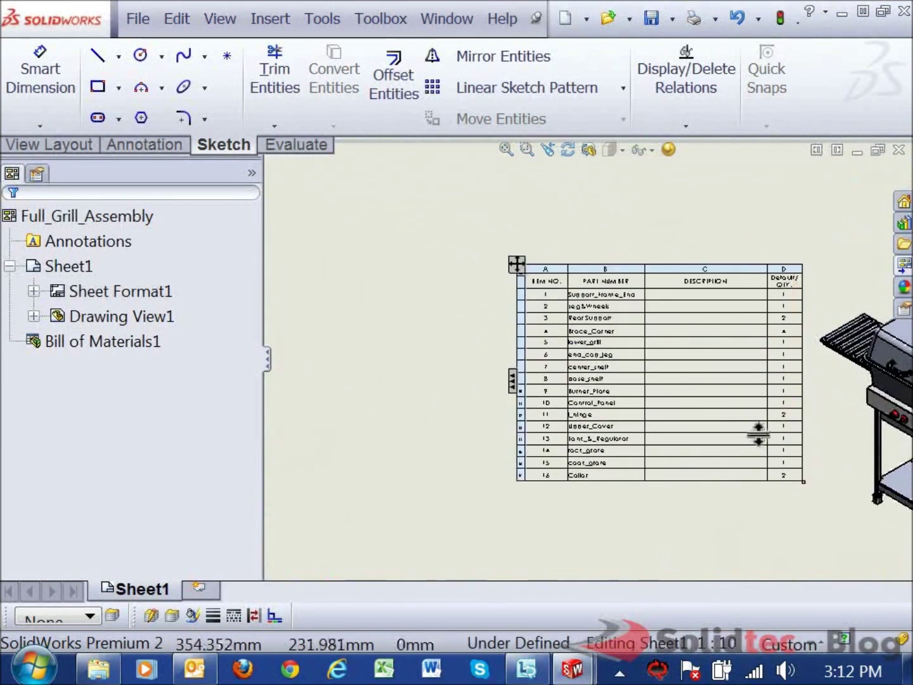
pyautogui.moveTo(759, 431)
pyautogui.mouseDown(button='middle')
pyautogui.moveTo(637, 348)
pyautogui.moveTo(552, 381)
pyautogui.moveTo(521, 341)
pyautogui.mouseUp(button='middle')
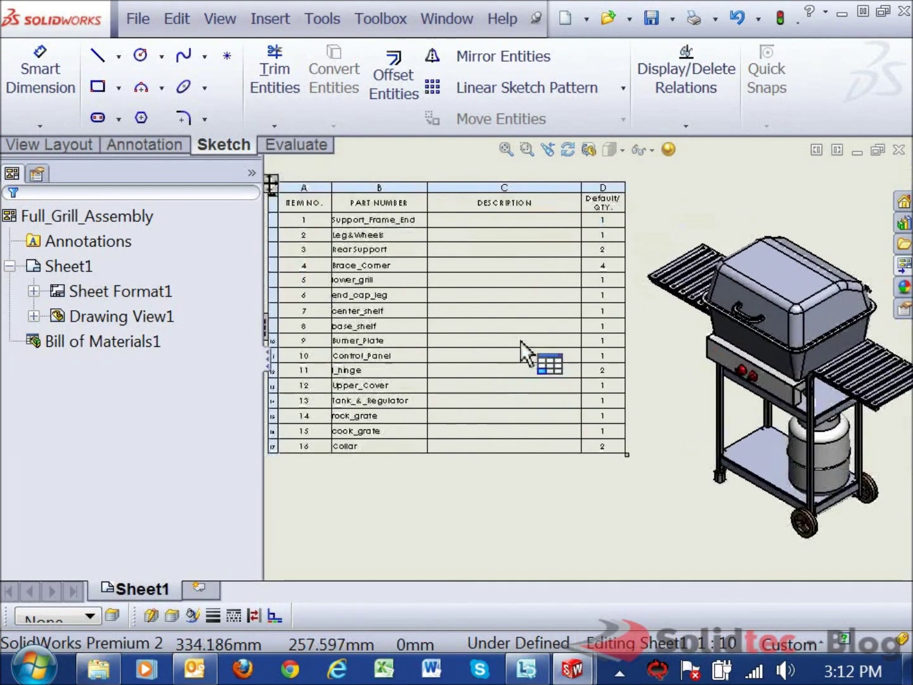
pyautogui.scroll(-2, 520, 340)
pyautogui.moveTo(550, 380)
pyautogui.mouseDown(button='middle')
pyautogui.moveTo(516, 317)
pyautogui.moveTo(523, 328)
pyautogui.mouseUp(button='middle')
pyautogui.click(524, 328)
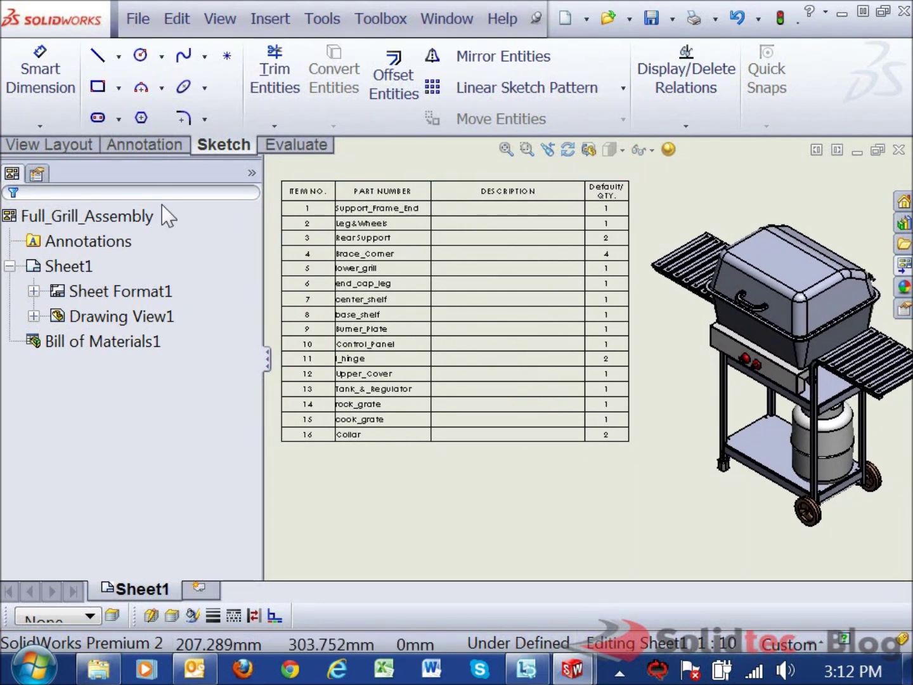
pyautogui.click(273, 173)
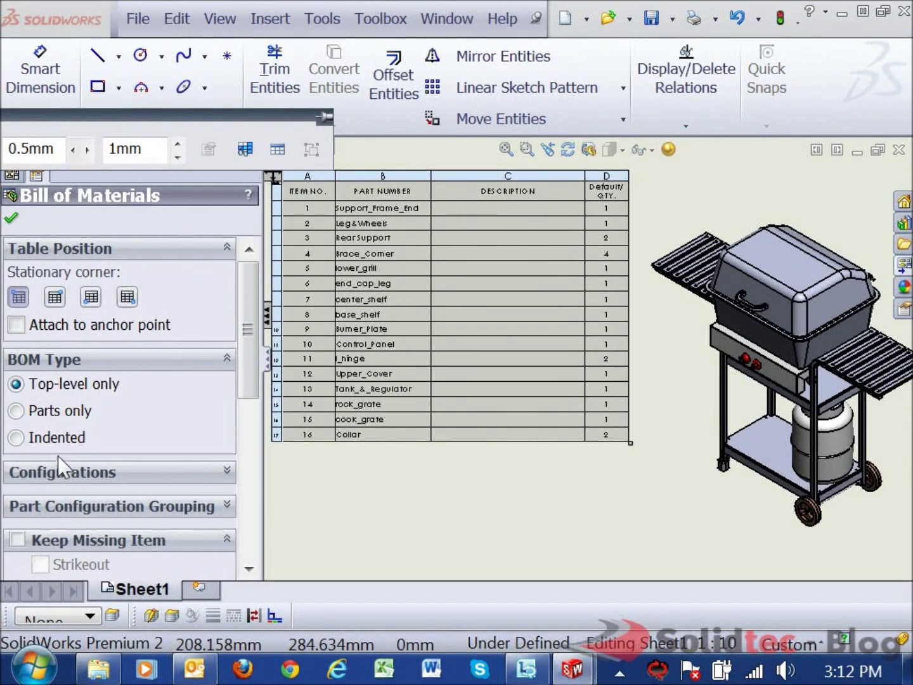
# Try the 'Parts only' BOM type, then settle on 'Indented'
pyautogui.click(16, 414)
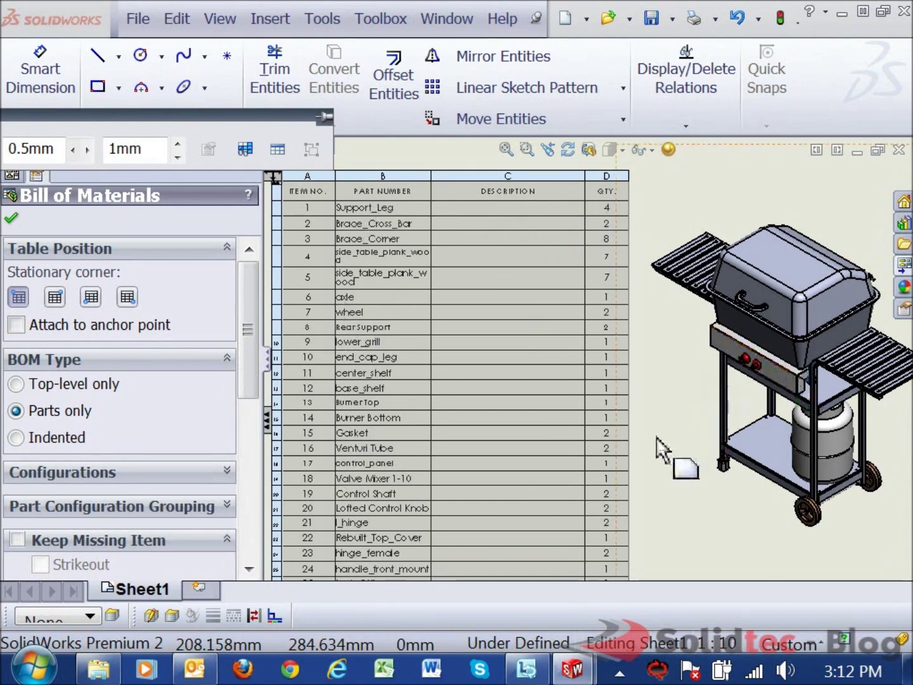
pyautogui.scroll(3, 657, 437)
pyautogui.scroll(-2, 607, 362)
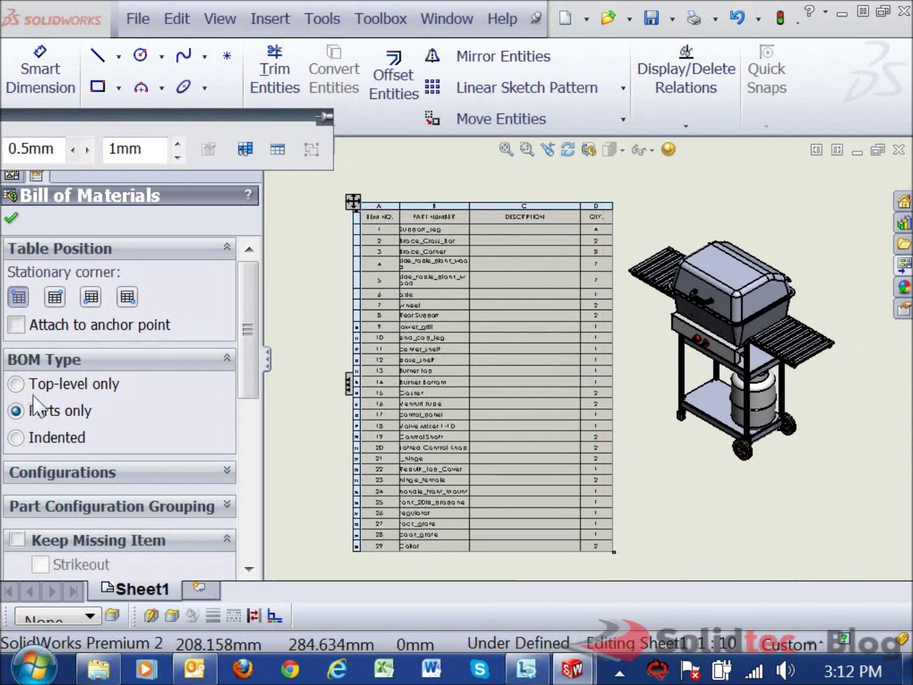
pyautogui.click(17, 437)
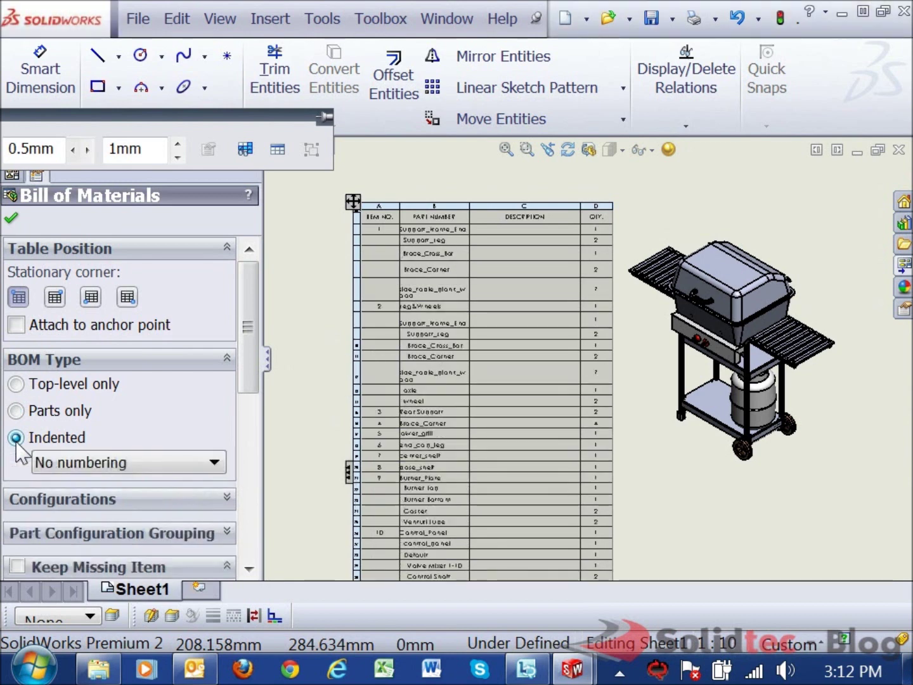
# Relocate the indented BOM table near the top of the sheet, left of the grill view
pyautogui.scroll(-3, 495, 377)
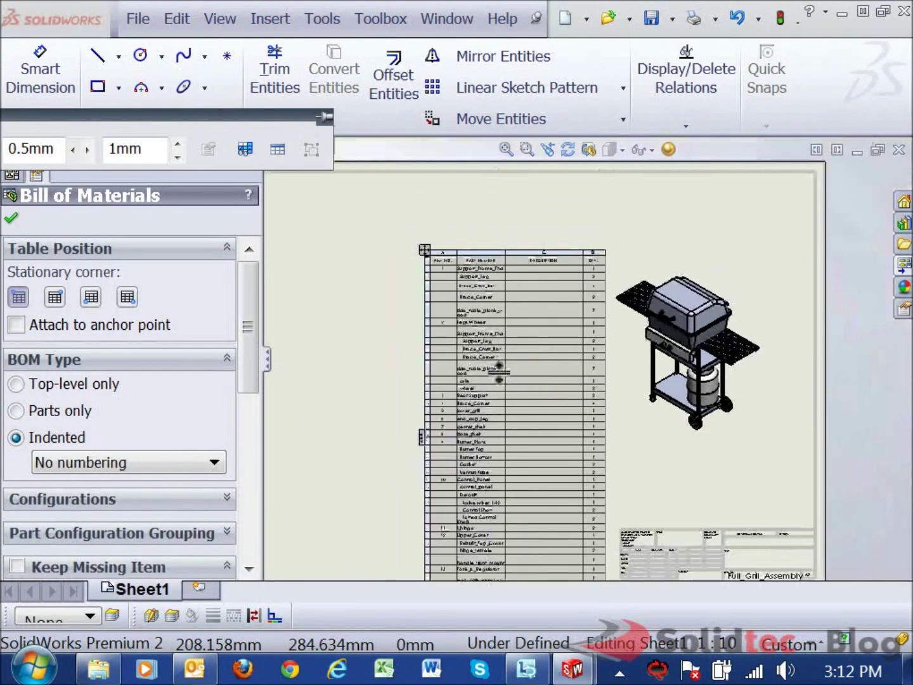
pyautogui.scroll(-1, 550, 509)
pyautogui.scroll(1, 544, 483)
pyautogui.scroll(1, 626, 387)
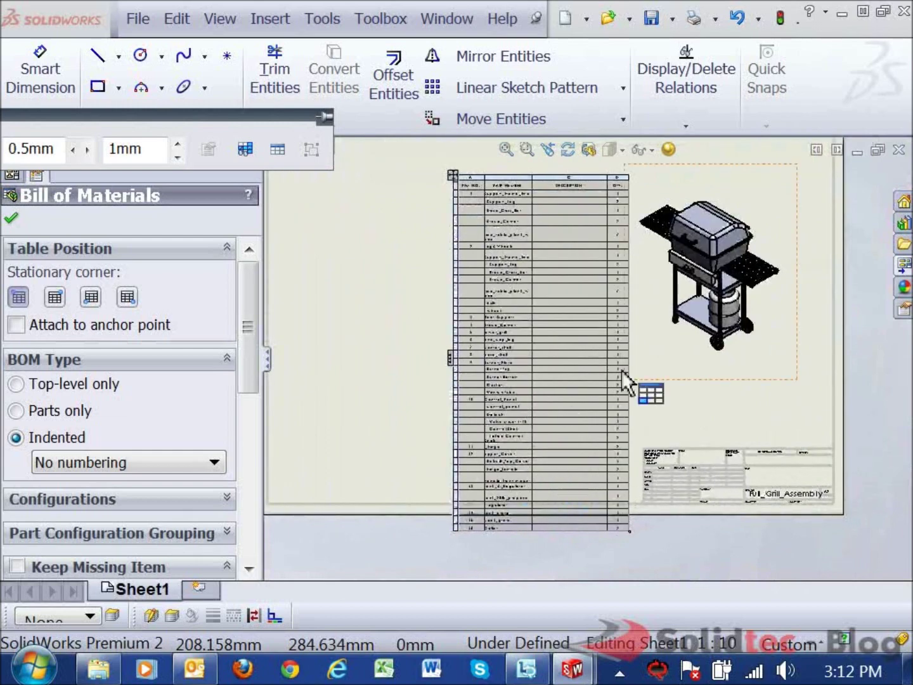
pyautogui.scroll(-1, 581, 251)
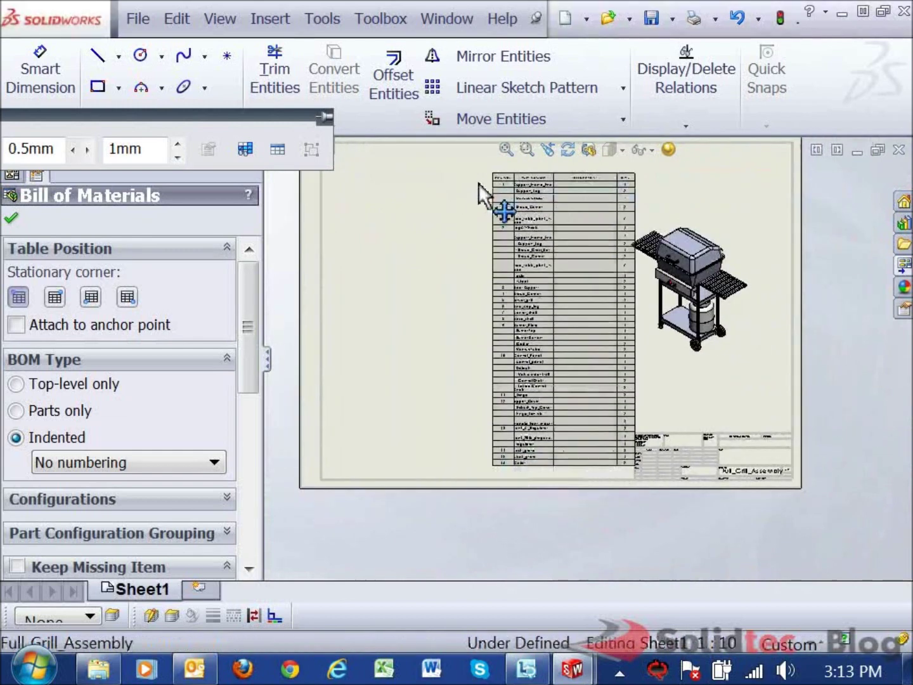
pyautogui.click(470, 179)
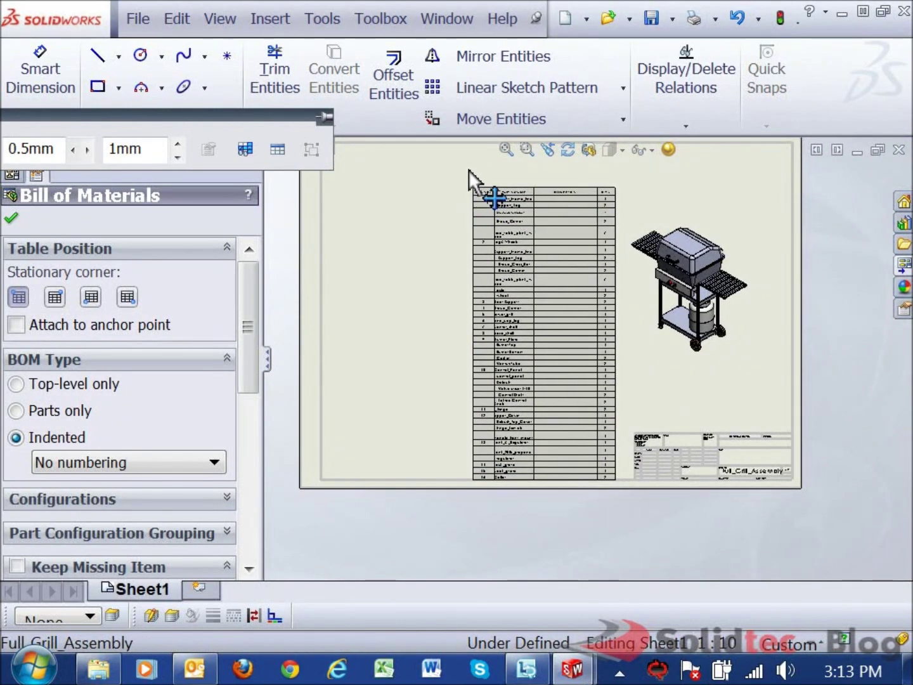
pyautogui.scroll(1, 611, 171)
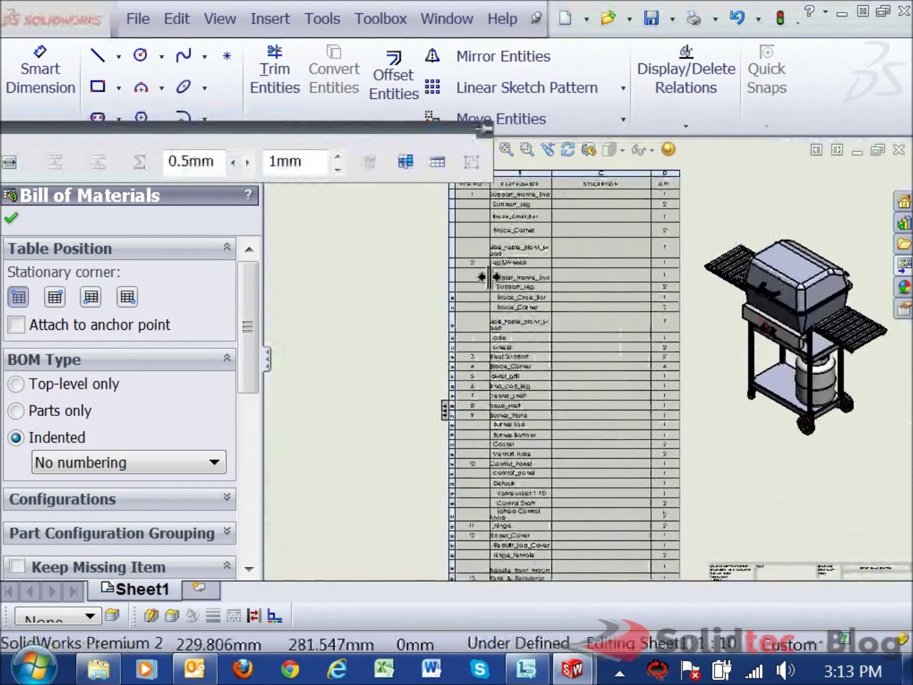
pyautogui.scroll(2, 500, 335)
pyautogui.scroll(1, 502, 243)
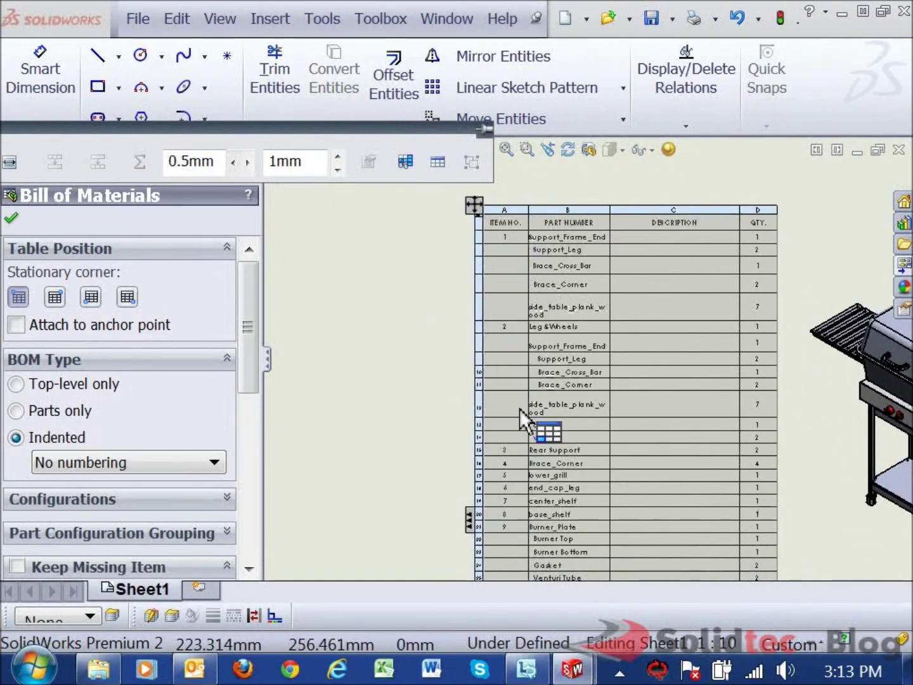
pyautogui.scroll(1, 516, 415)
pyautogui.scroll(-1, 516, 456)
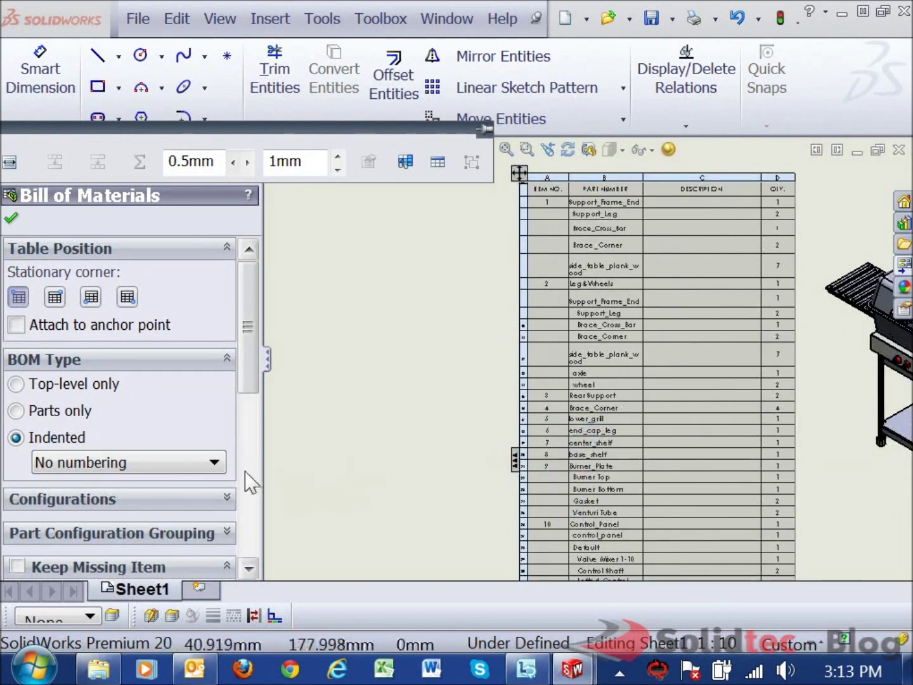
# Try detailed item numbering (1.1, 2.1.1) for the indented BOM
pyautogui.click(214, 464)
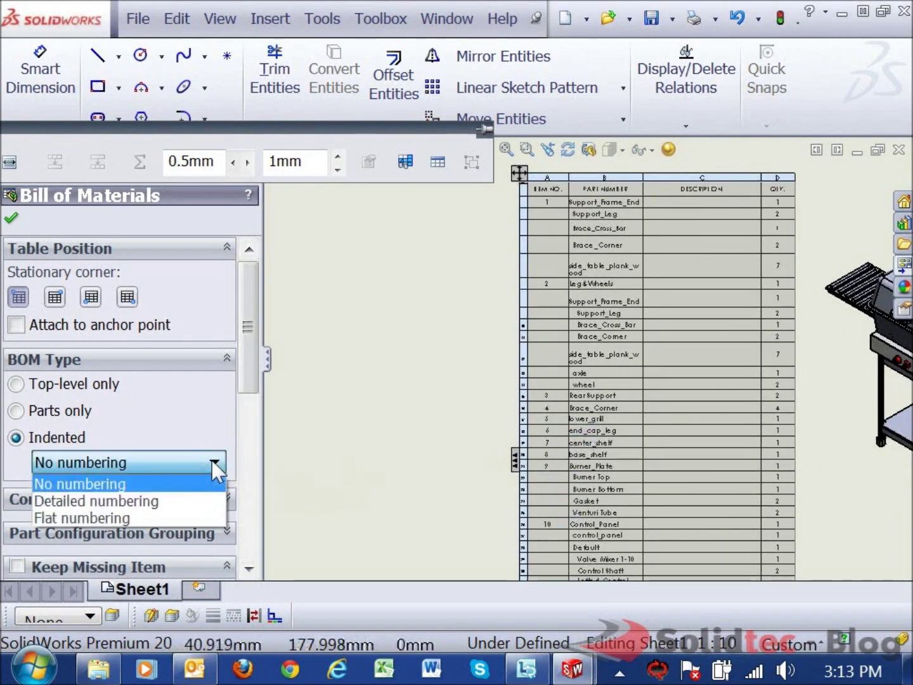
pyautogui.click(204, 501)
pyautogui.scroll(2, 609, 356)
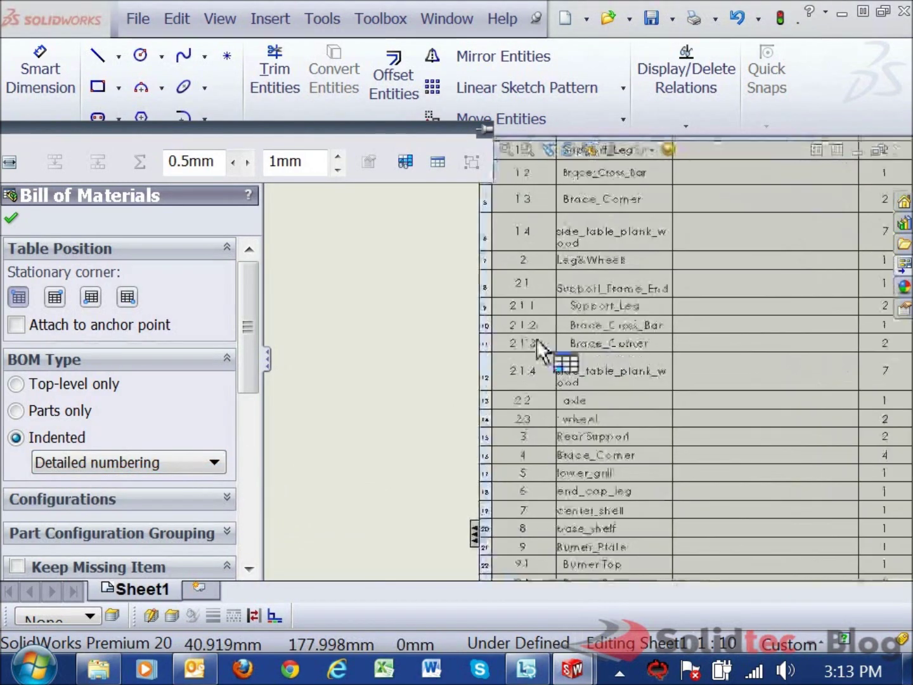
pyautogui.scroll(-1, 552, 298)
pyautogui.scroll(2, 563, 254)
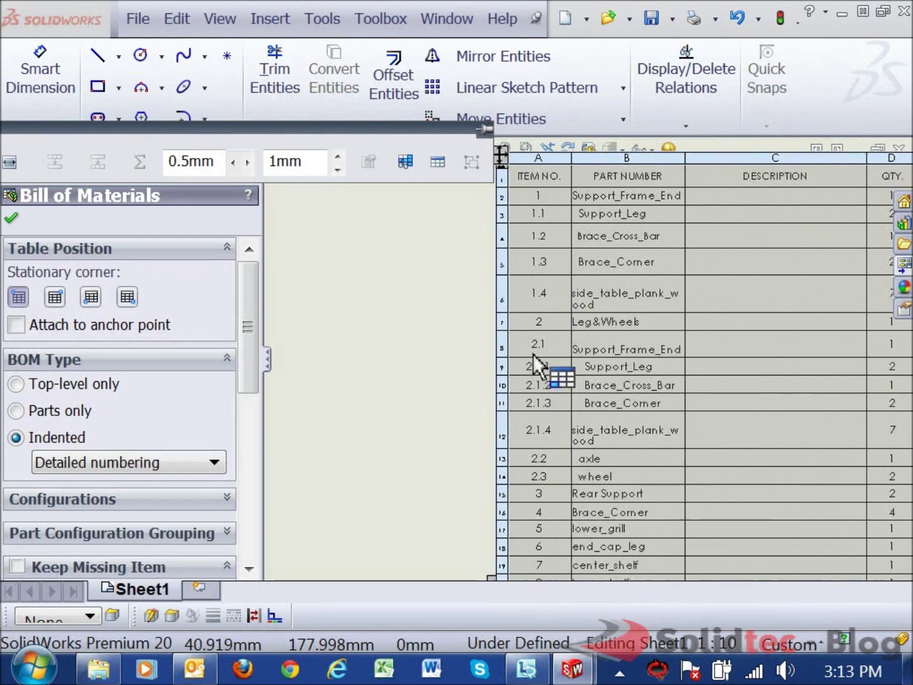
pyautogui.scroll(-3, 568, 413)
pyautogui.scroll(-1, 569, 415)
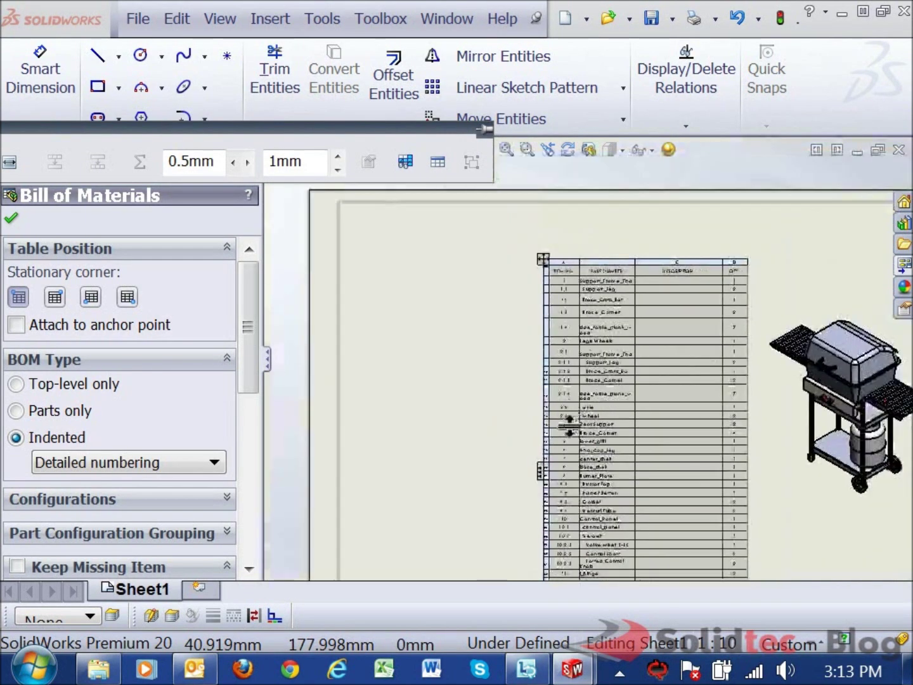
pyautogui.scroll(3, 570, 406)
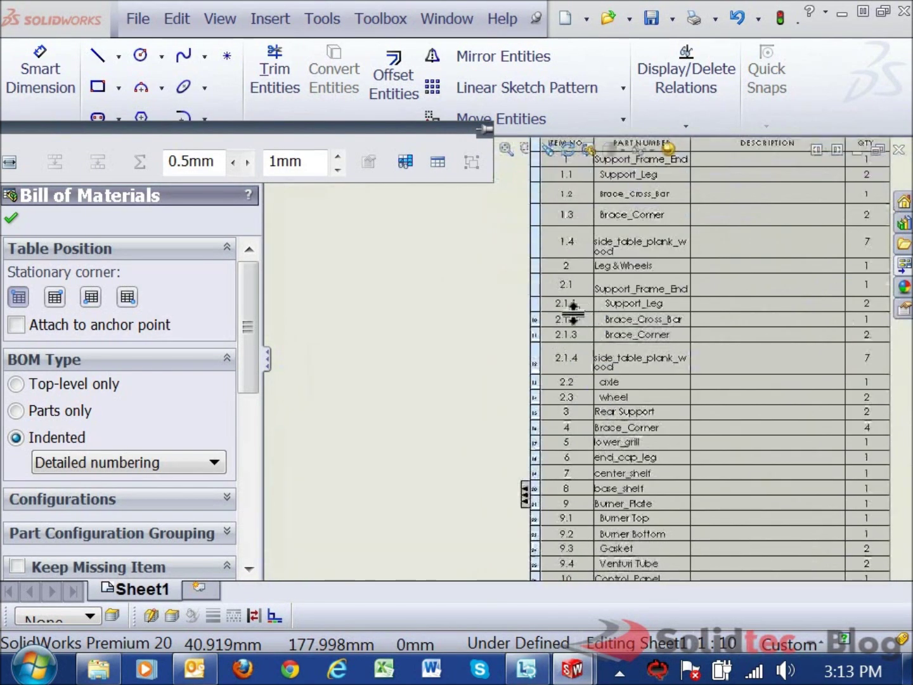
# Switch the item numbering to Flat so rows run sequentially 1 through 31
pyautogui.click(114, 461)
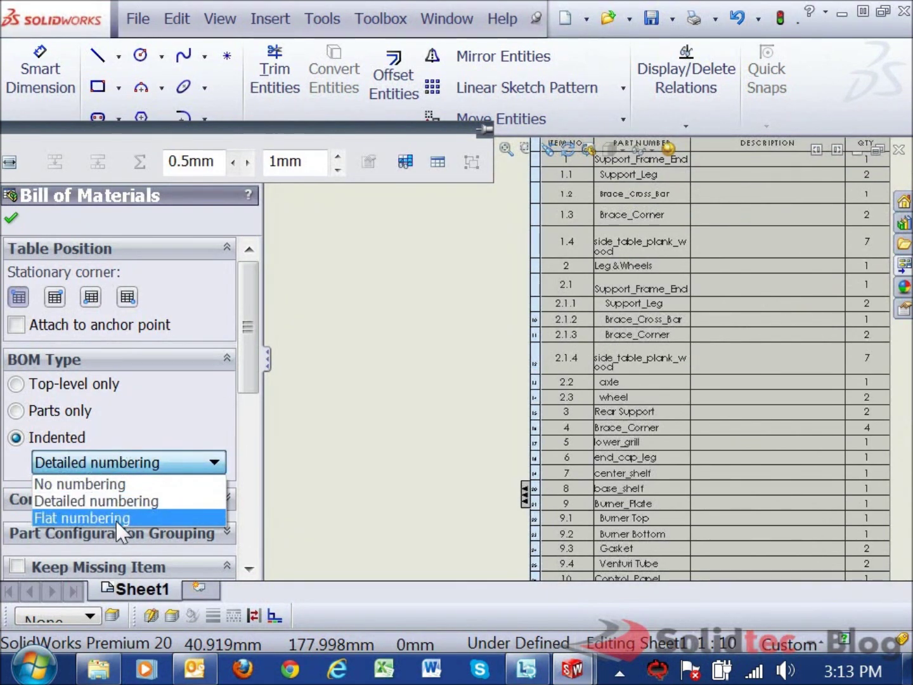
pyautogui.click(116, 517)
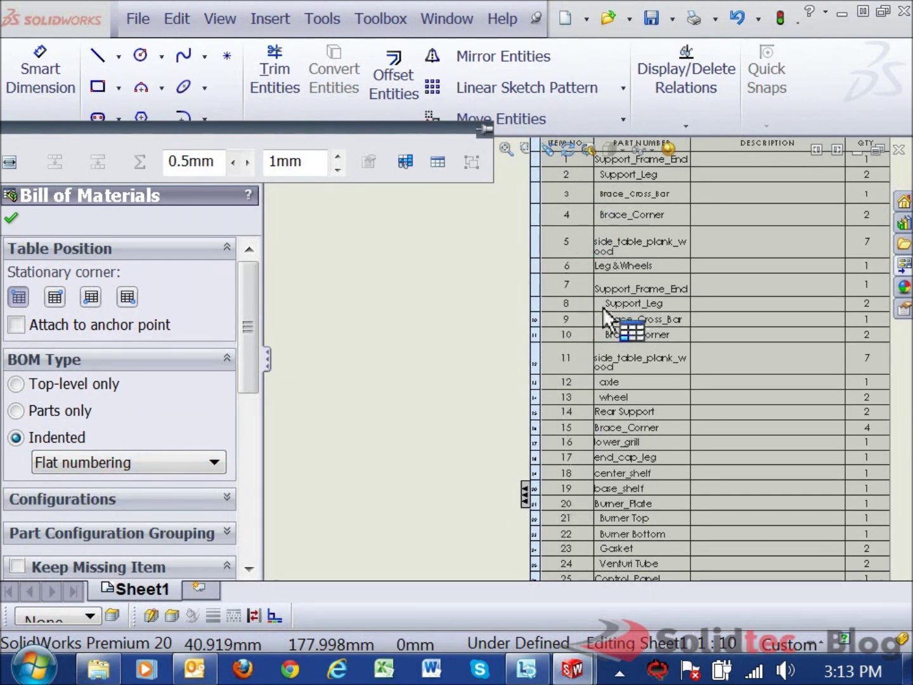
pyautogui.click(116, 468)
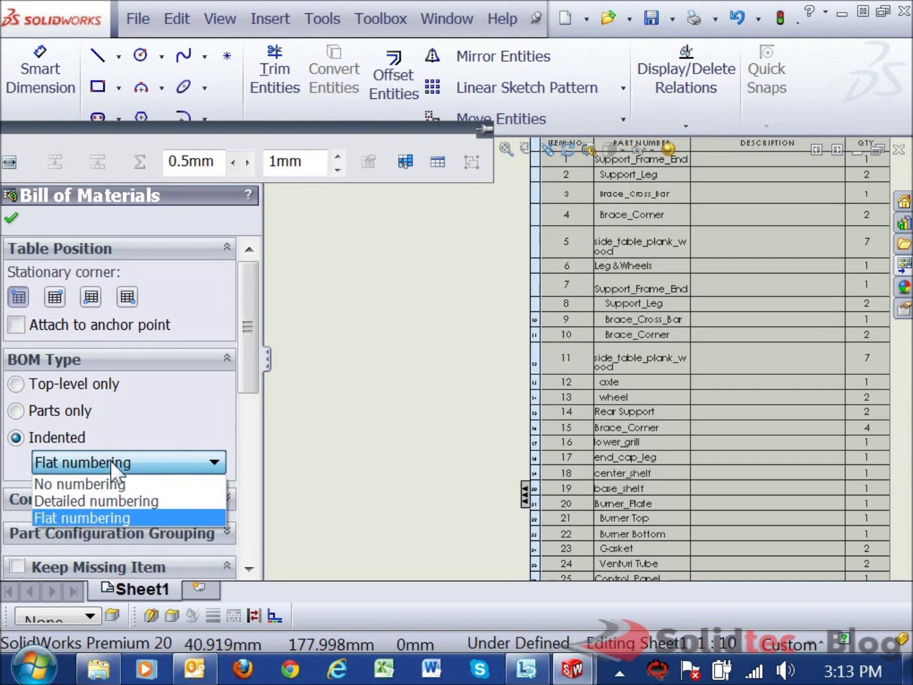
pyautogui.click(118, 519)
pyautogui.scroll(3, 625, 346)
pyautogui.scroll(-5, 623, 417)
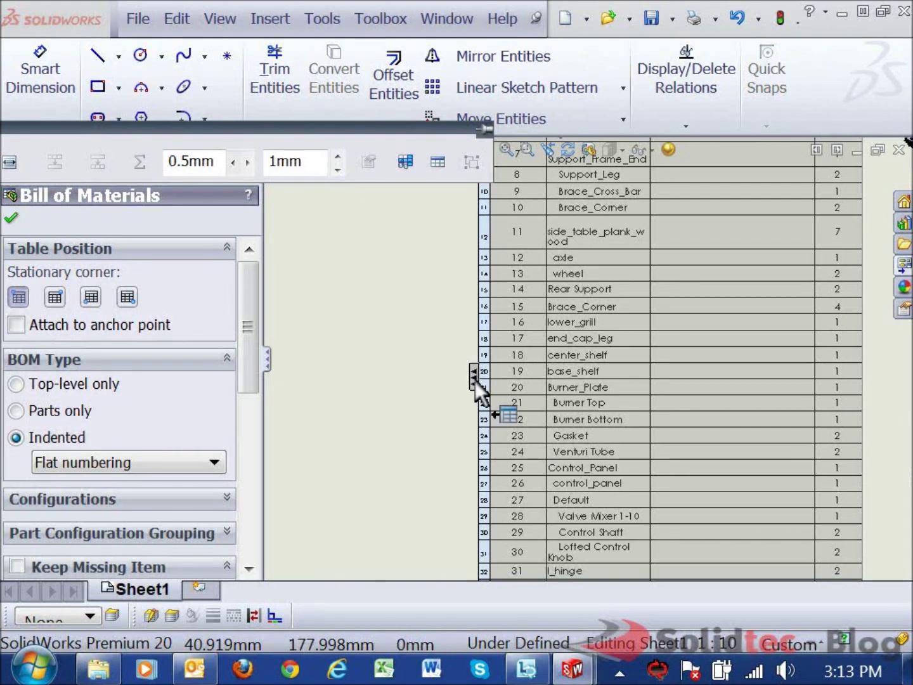
# Expand the BOM's tree-view column with assembly and part icons
pyautogui.click(475, 380)
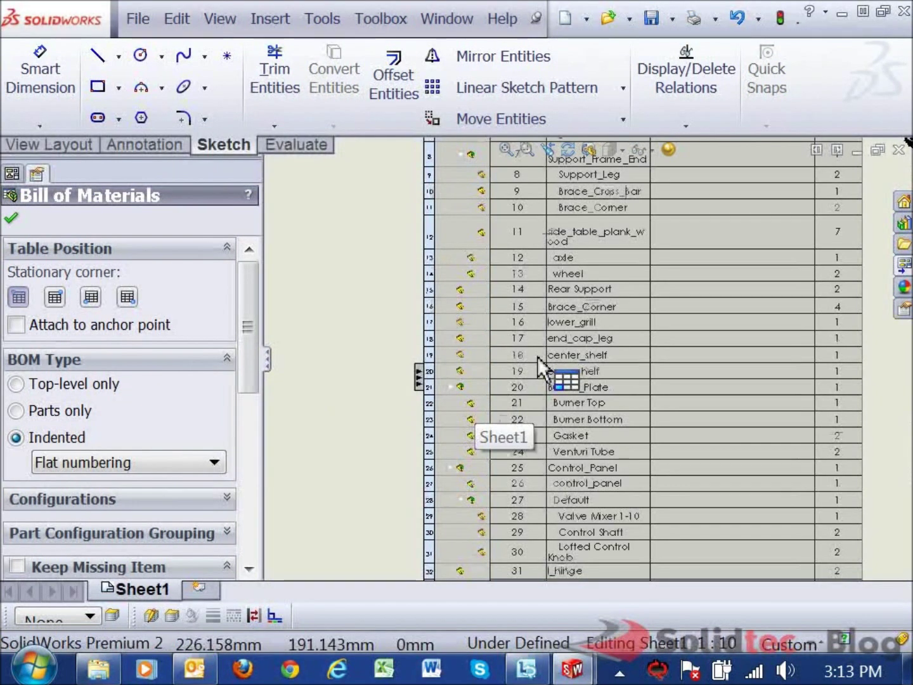
pyautogui.scroll(5, 537, 357)
pyautogui.scroll(-4, 520, 297)
pyautogui.moveTo(485, 406)
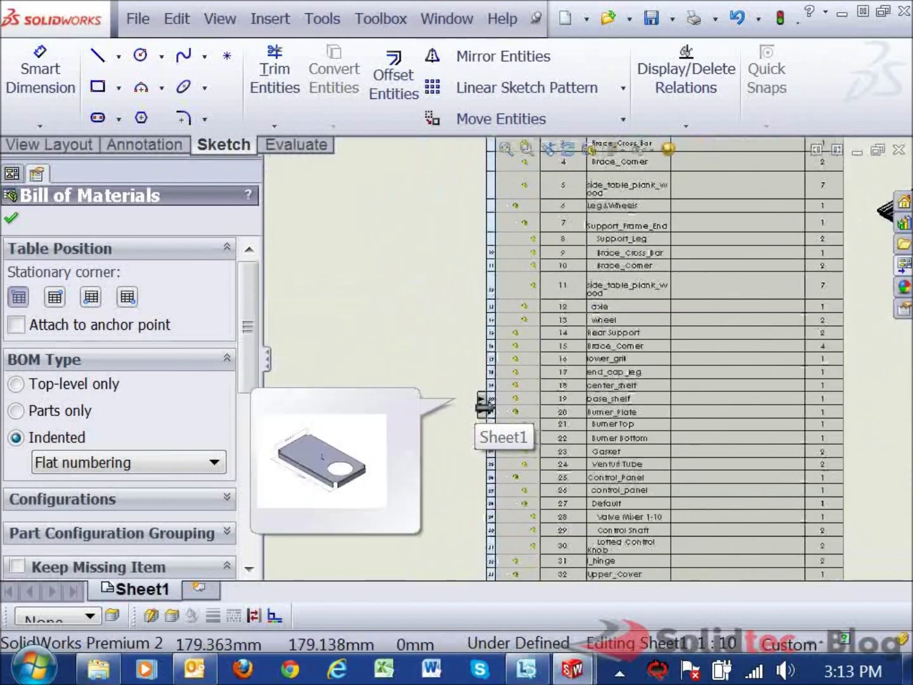
# Bring the table's header rows into view and inspect the part previews for each row
pyautogui.moveTo(504, 317)
pyautogui.mouseDown(button='middle')
pyautogui.moveTo(520, 453)
pyautogui.moveTo(497, 465)
pyautogui.mouseUp(button='middle')
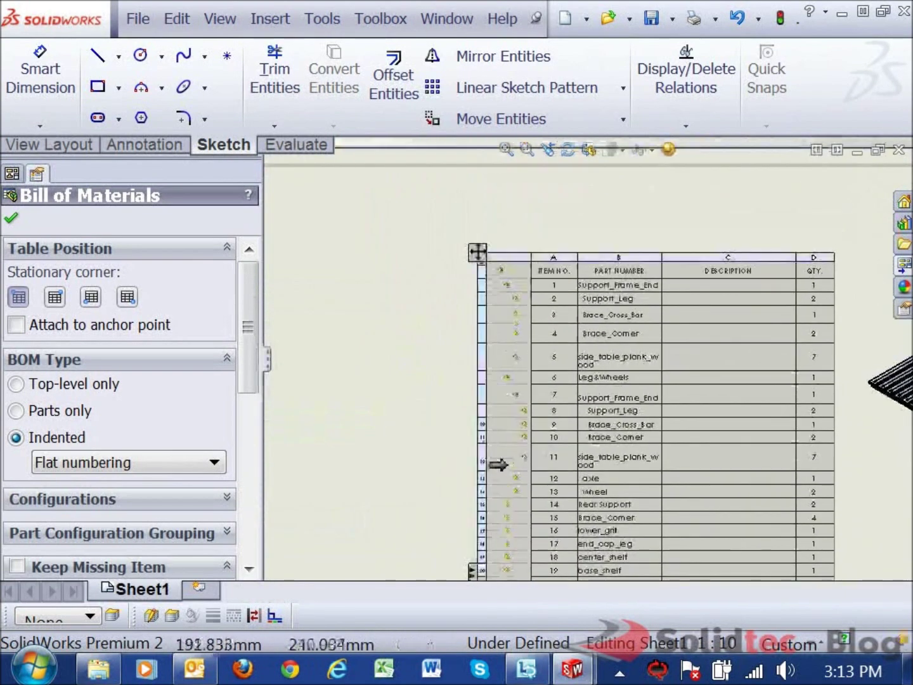
pyautogui.scroll(-6, 501, 443)
pyautogui.moveTo(550, 355)
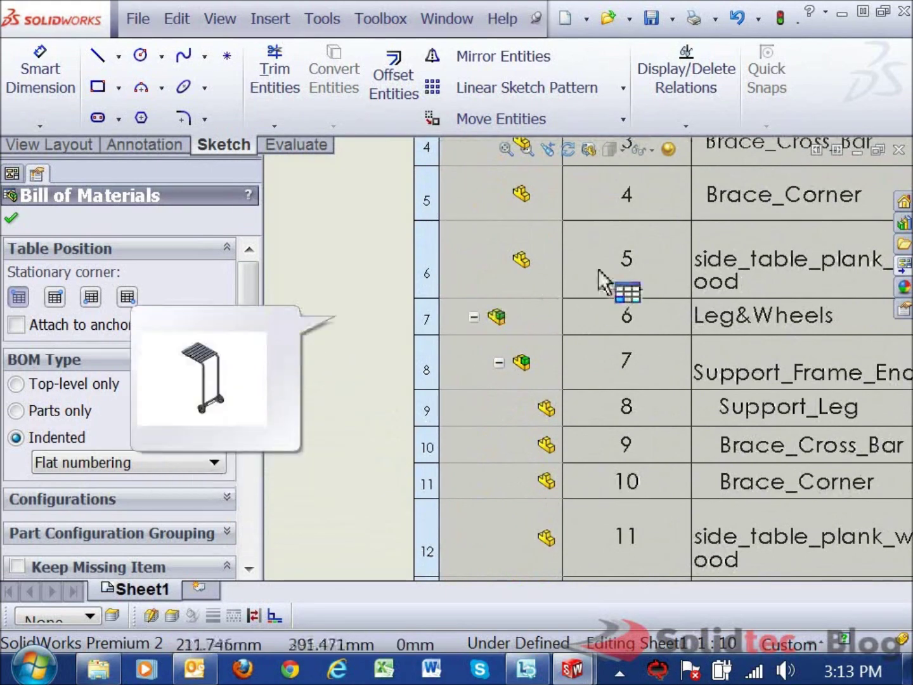
pyautogui.moveTo(603, 286); pyautogui.dragTo(613, 528, button='middle')
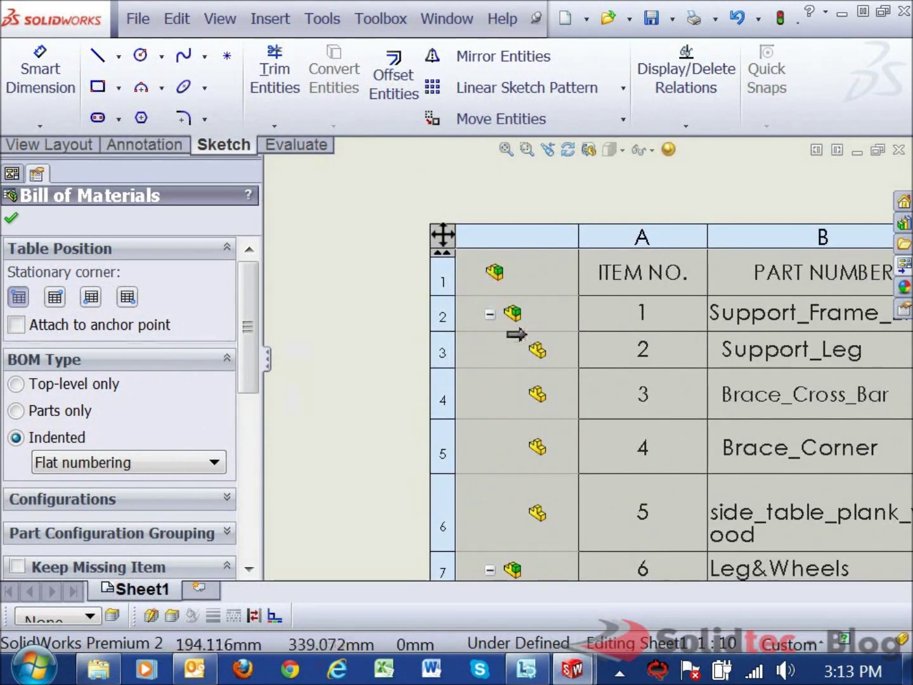
pyautogui.moveTo(533, 424)
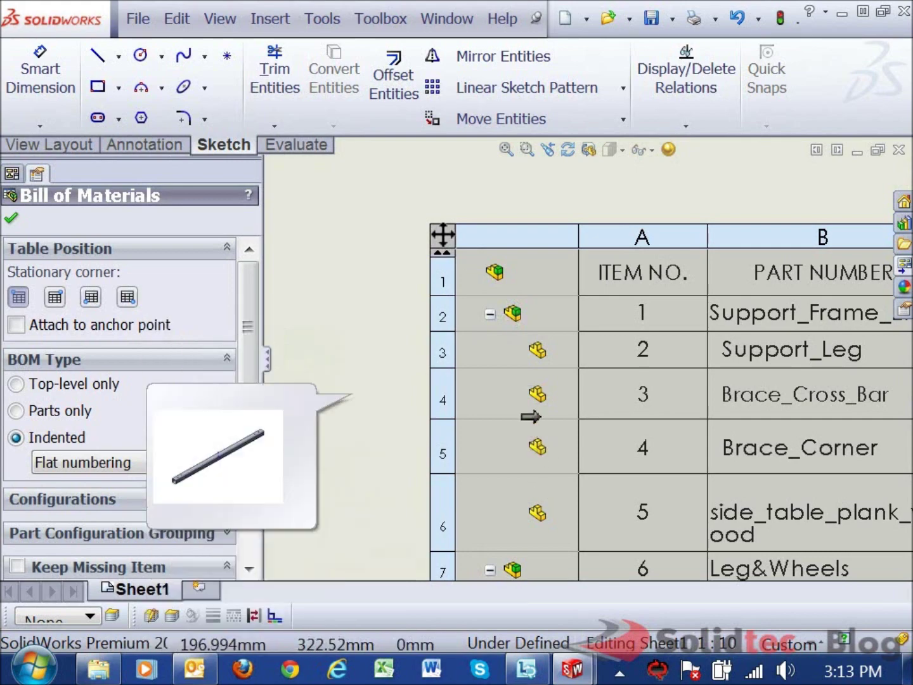
pyautogui.moveTo(528, 350)
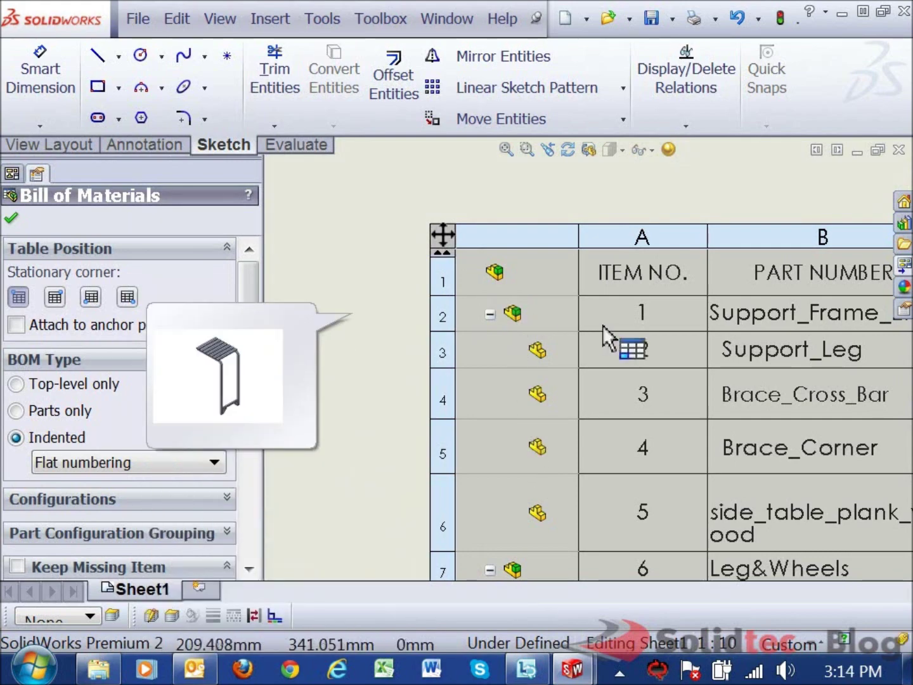
pyautogui.scroll(3, 611, 330)
# Close the Bill of Materials settings
pyautogui.scroll(-4, 556, 545)
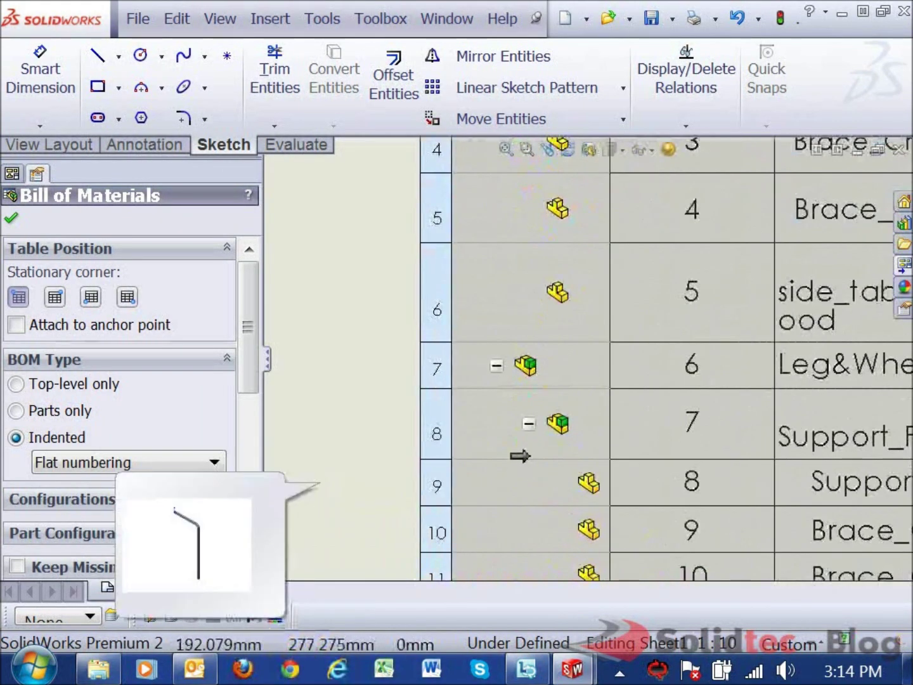
pyautogui.press('Escape')
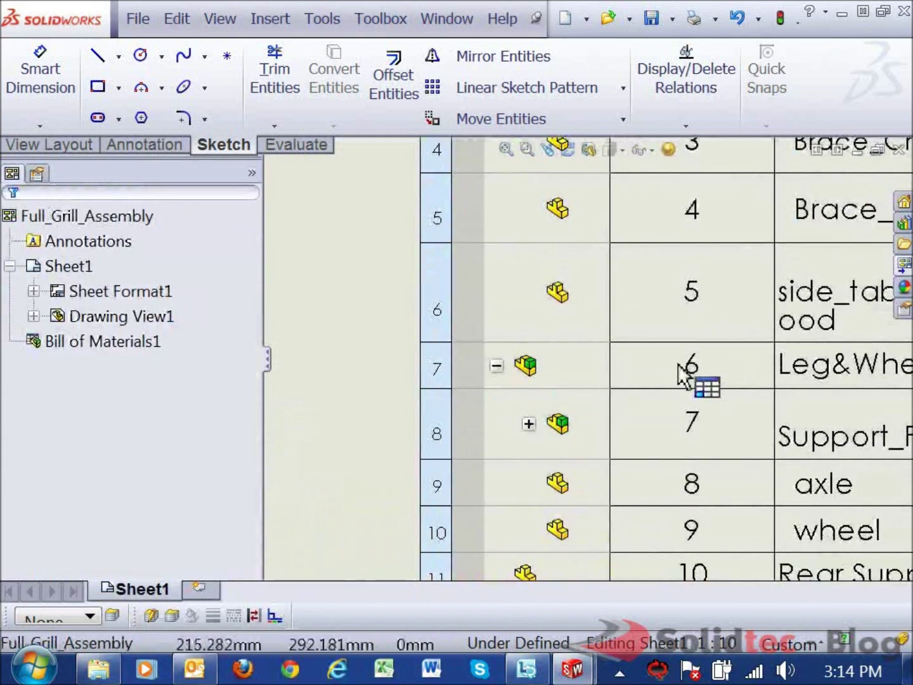
pyautogui.scroll(5, 682, 373)
pyautogui.scroll(-4, 597, 408)
# Collapse the Default sub-assembly group so the BOM ends at item 31, Collar
pyautogui.moveTo(546, 373)
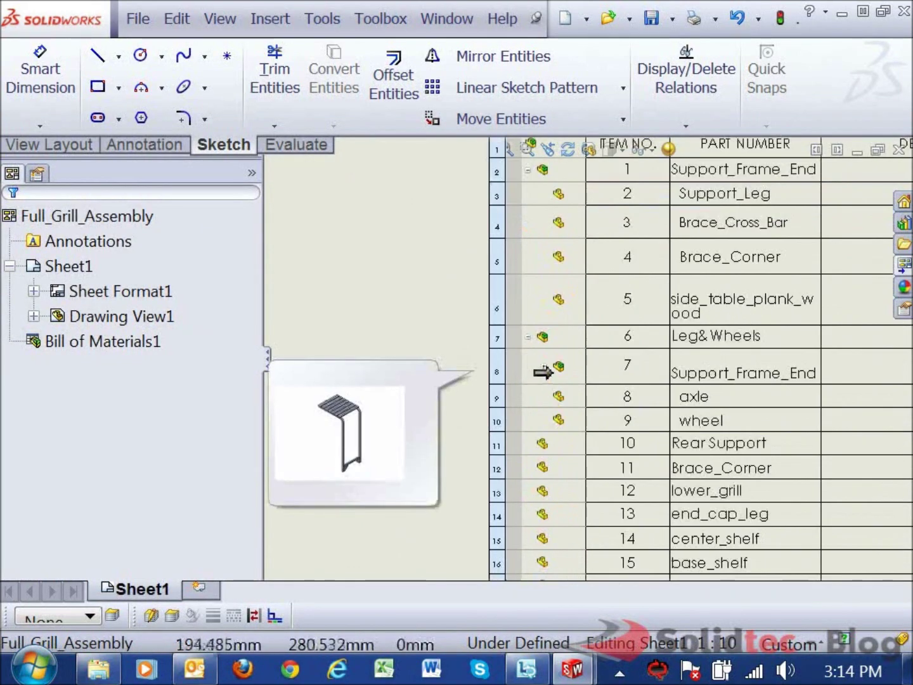
pyautogui.click(528, 337)
pyautogui.scroll(4, 612, 448)
pyautogui.scroll(-4, 588, 485)
pyautogui.scroll(-2, 588, 486)
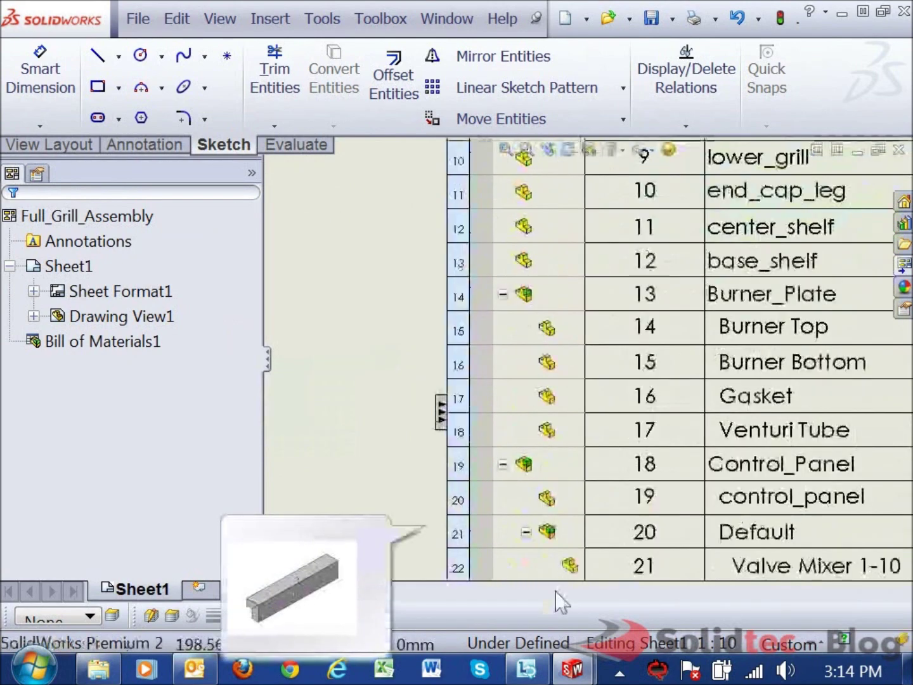
pyautogui.moveTo(523, 532)
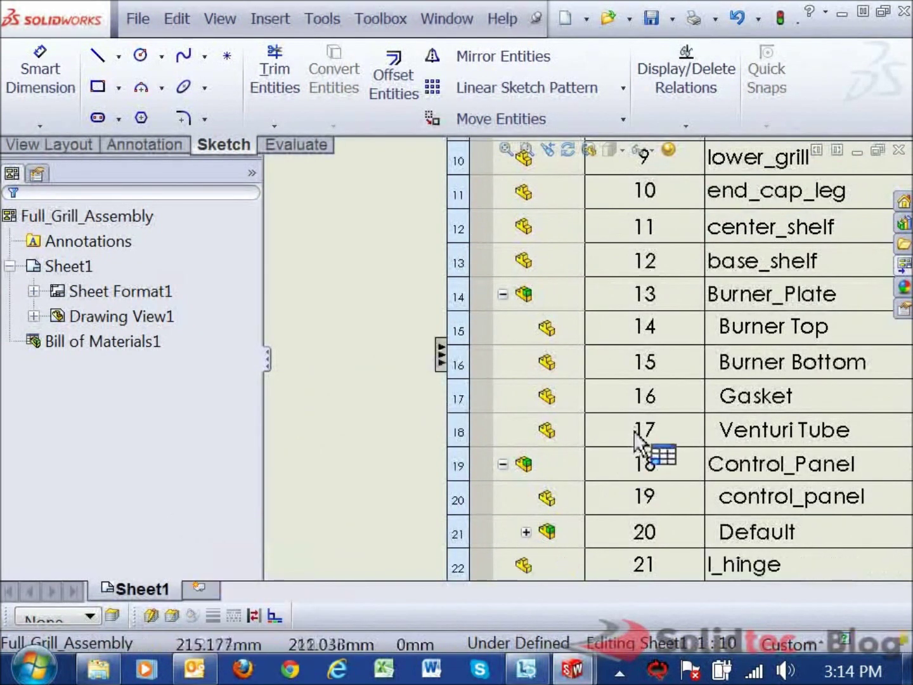
pyautogui.scroll(5, 641, 431)
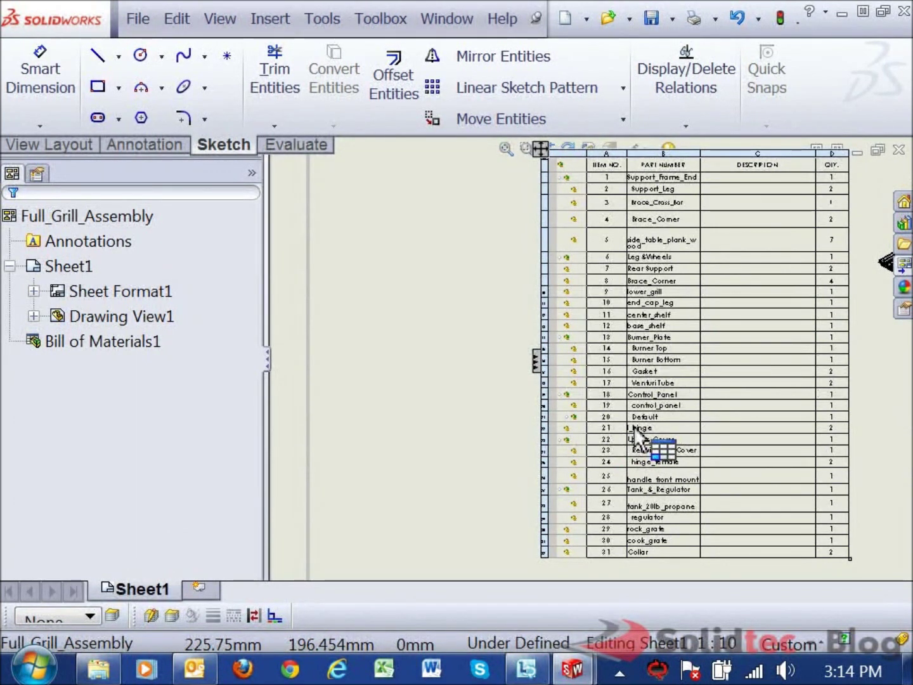
# Switch the BOM type back to Top-level only, leaving 16 items with a Default/QTY column
pyautogui.moveTo(733, 401); pyautogui.dragTo(634, 384, button='middle')
pyautogui.click(634, 384)
pyautogui.moveTo(685, 362); pyautogui.dragTo(674, 395, button='middle')
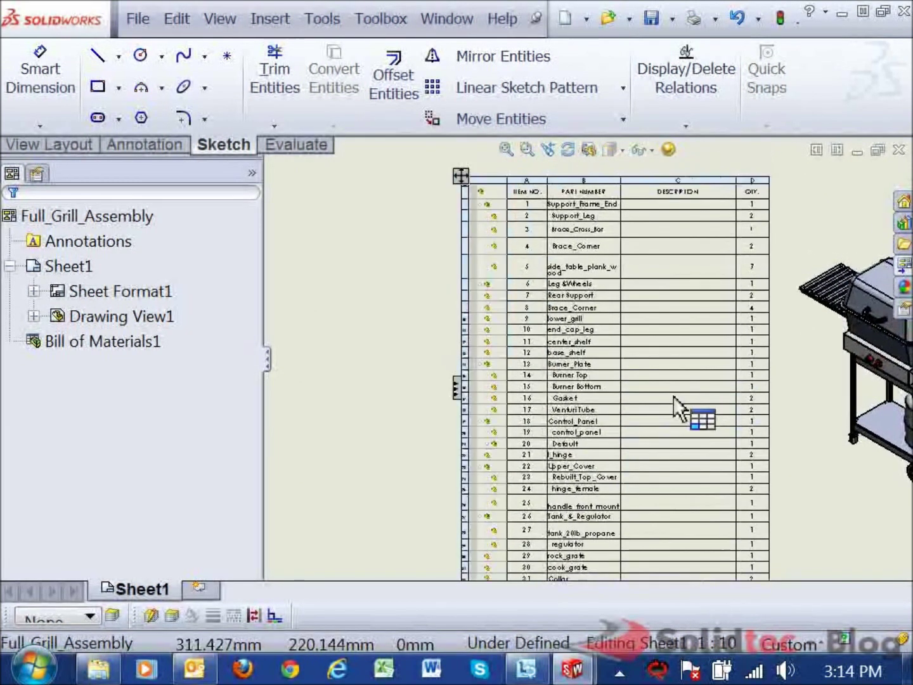
pyautogui.click(458, 389)
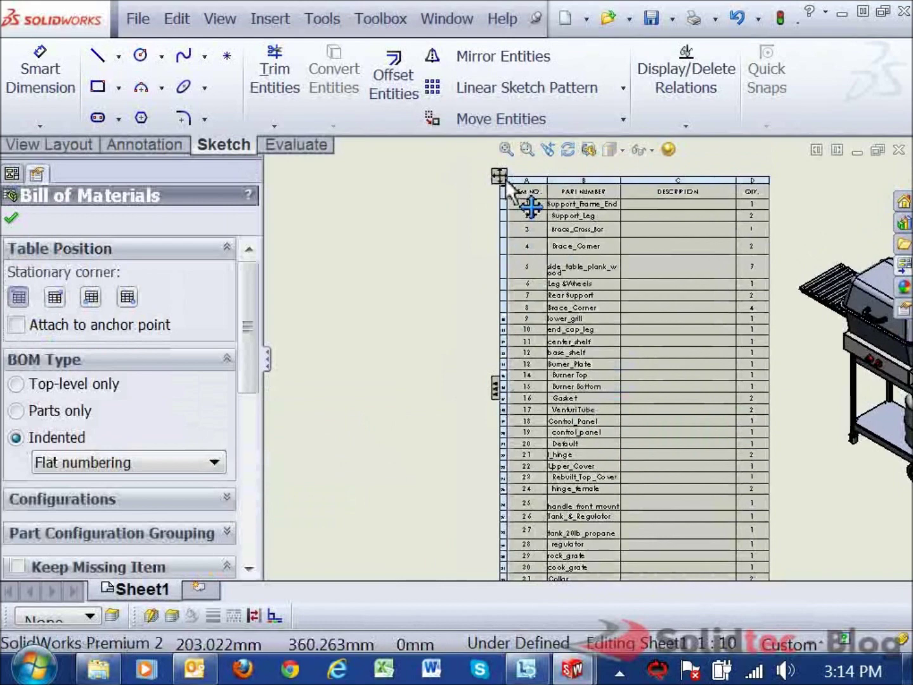
pyautogui.click(16, 384)
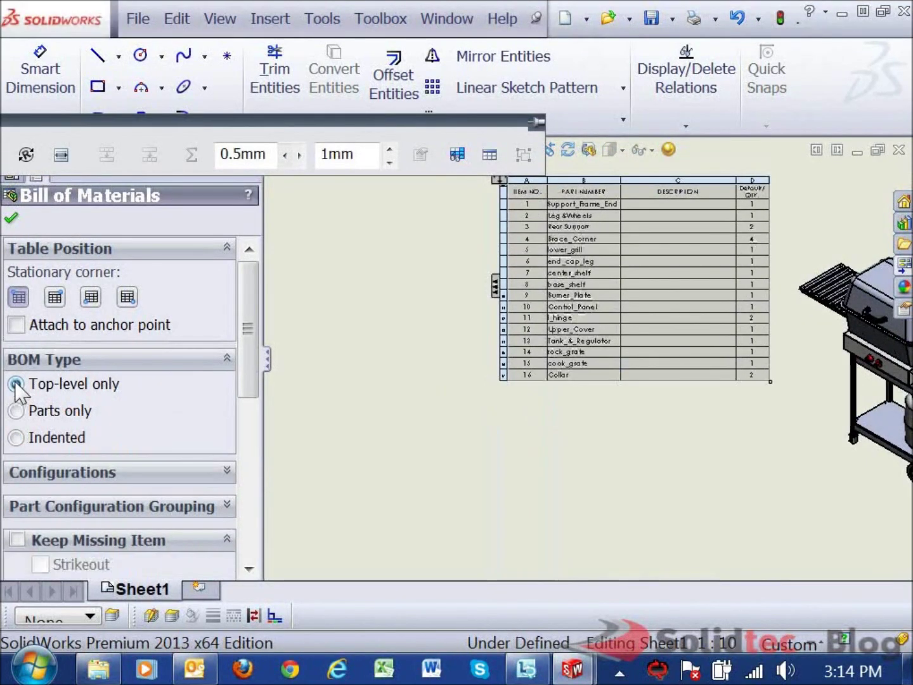
pyautogui.moveTo(710, 299); pyautogui.dragTo(678, 419, button='middle')
pyautogui.scroll(-4, 699, 387)
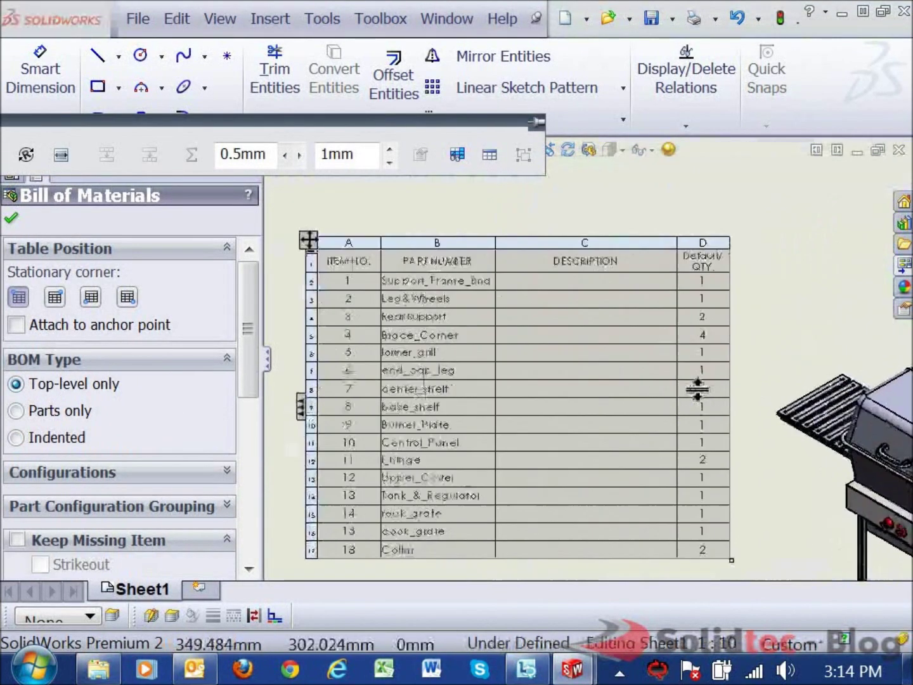
pyautogui.scroll(2, 693, 389)
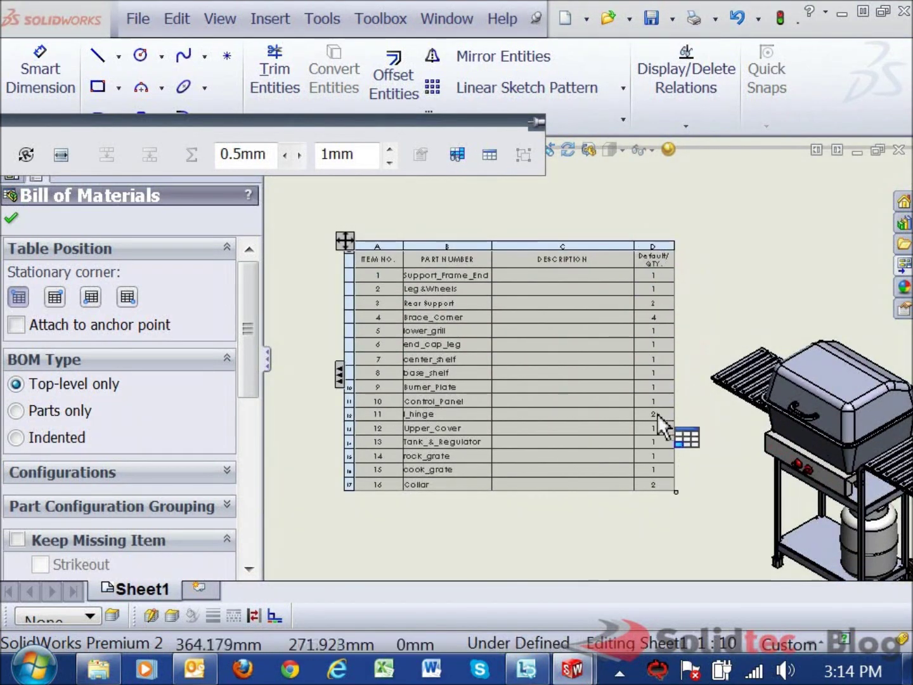
pyautogui.scroll(-4, 248, 345)
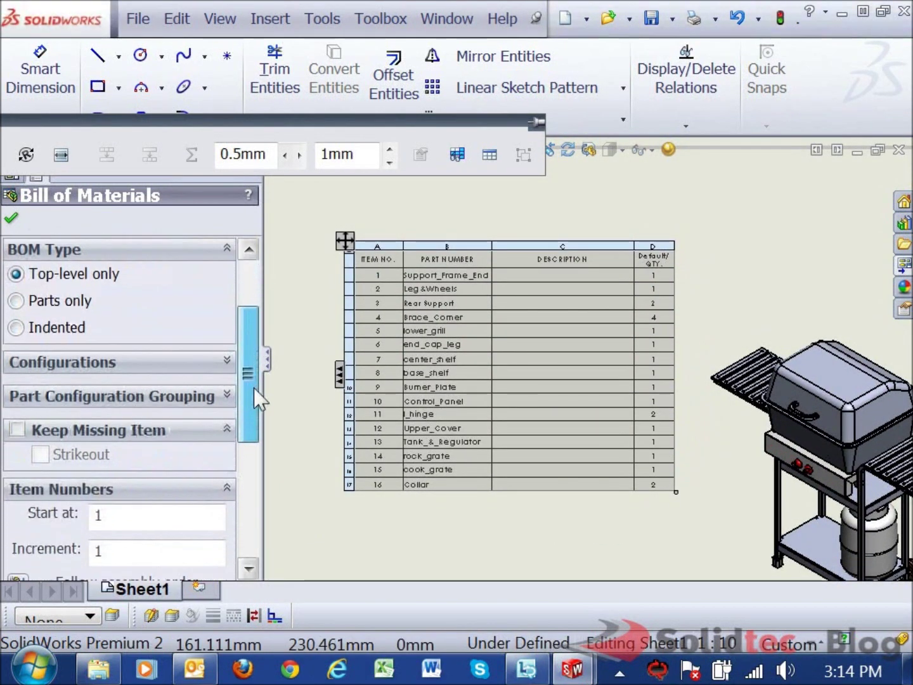
pyautogui.click(225, 322)
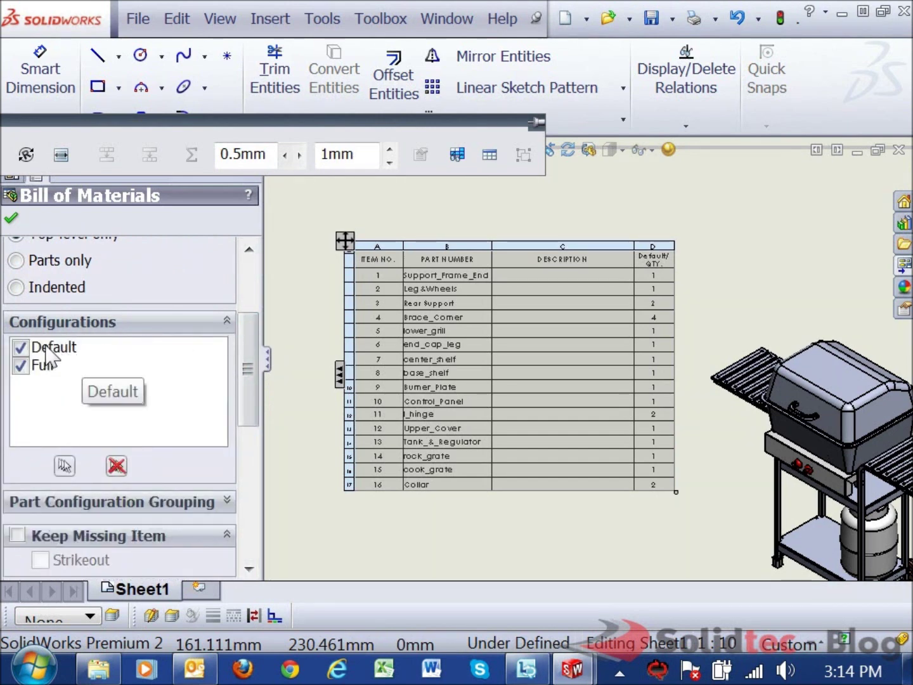
# Tick Full alongside Default, adding a Full/QTY column and rows 17–19
pyautogui.click(23, 369)
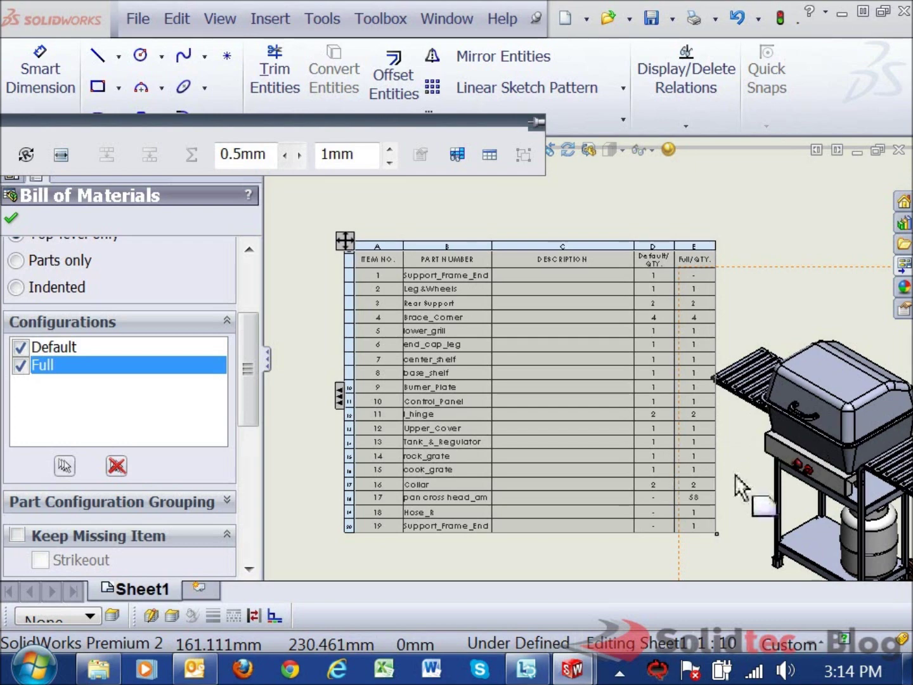
pyautogui.moveTo(739, 488); pyautogui.dragTo(644, 367, button='middle')
pyautogui.scroll(3, 644, 366)
pyautogui.scroll(-1, 575, 349)
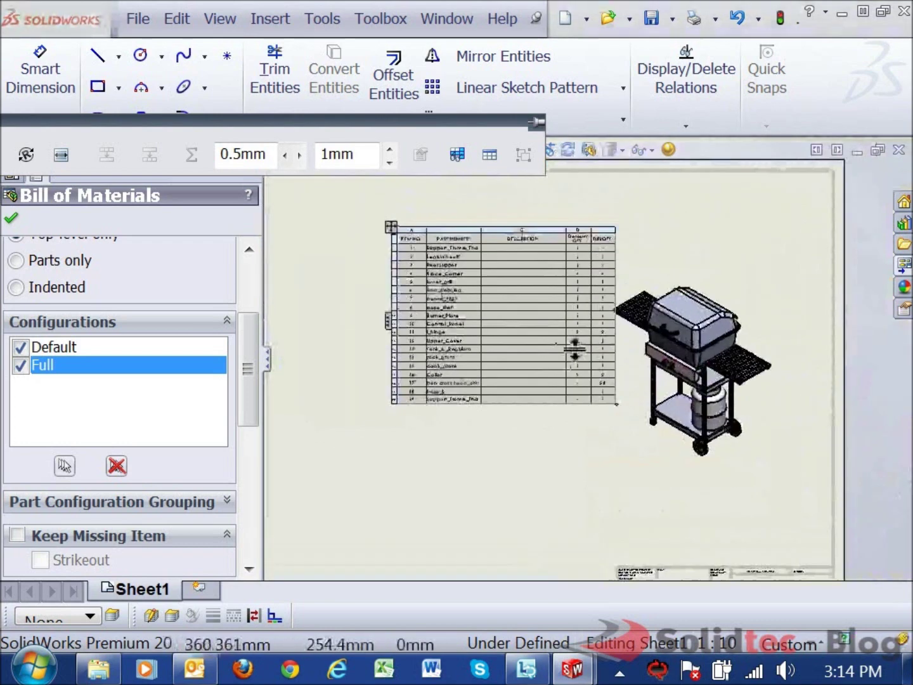
pyautogui.scroll(-1, 574, 348)
pyautogui.scroll(-1, 653, 365)
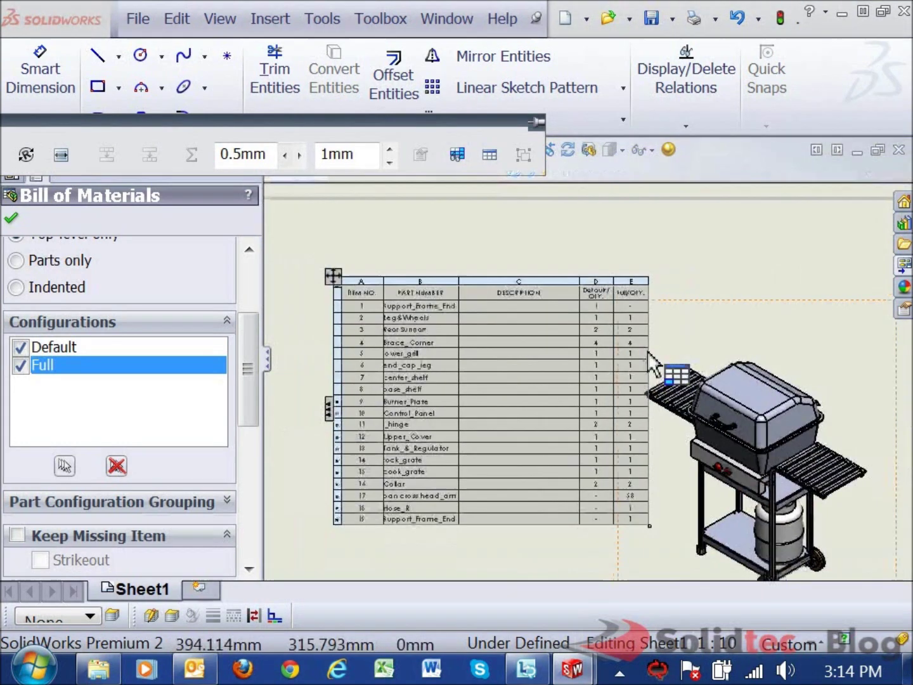
pyautogui.scroll(-1, 648, 353)
pyautogui.scroll(-1, 604, 409)
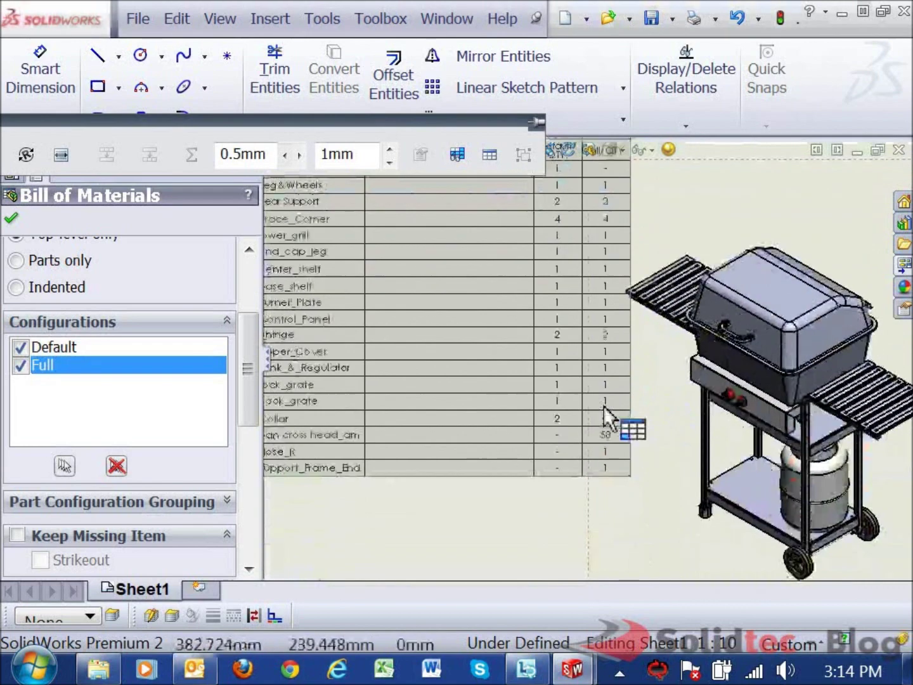
# Reposition the 19-item Bill of Materials toward the middle of the drawing sheet
pyautogui.moveTo(602, 259); pyautogui.dragTo(603, 312, button='middle')
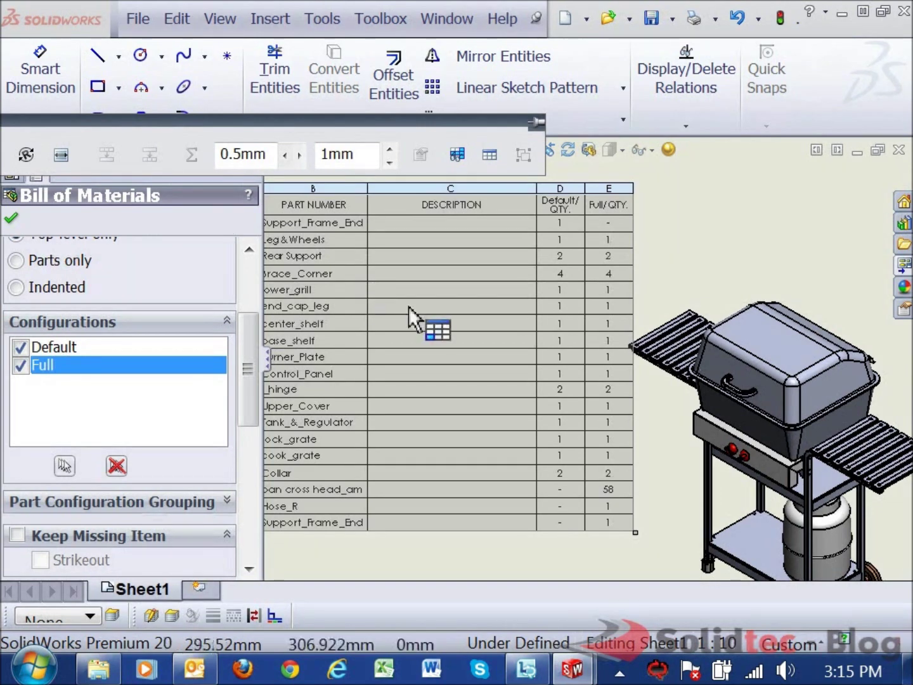
pyautogui.moveTo(408, 307); pyautogui.dragTo(565, 321)
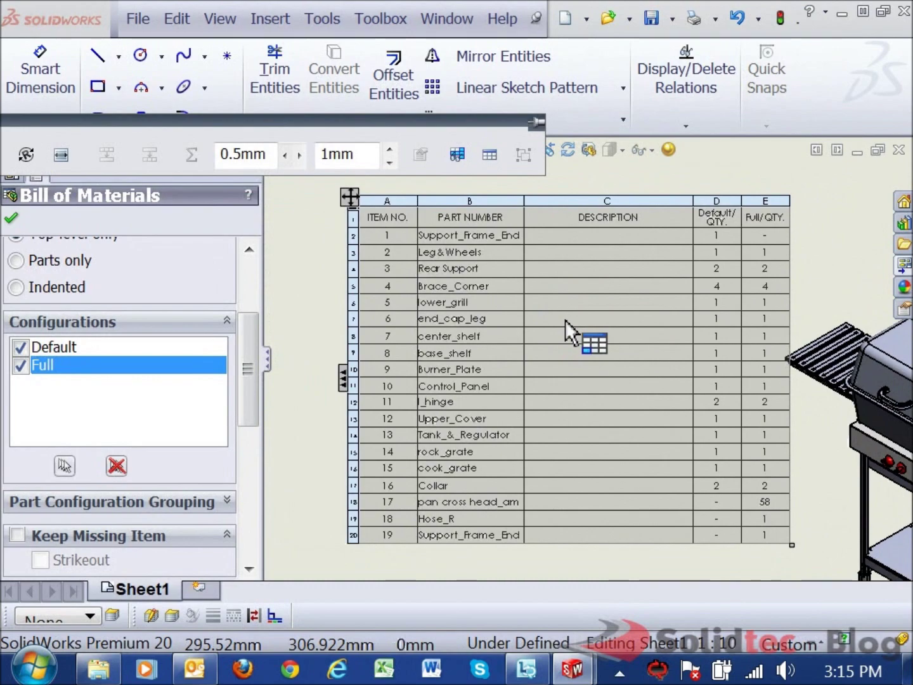